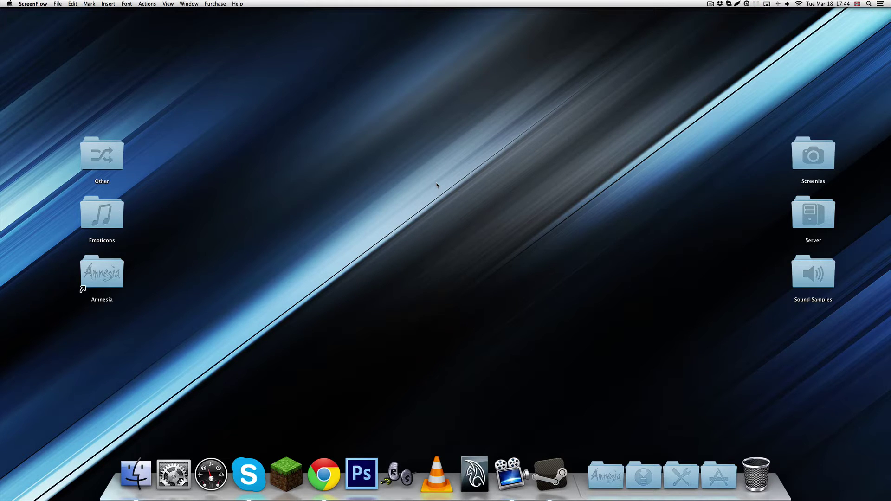
# Launch Amnesia: The Dark Descent and enter its main menu with the New Player profile
pyautogui.press('F4')
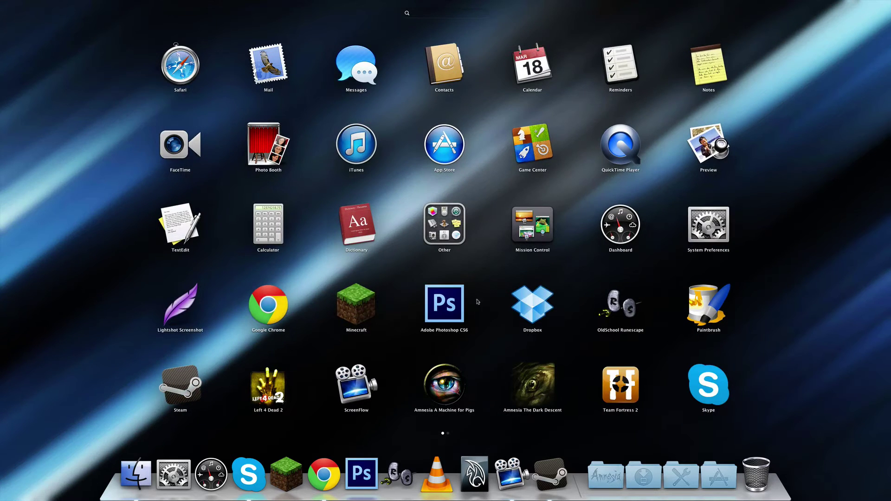
pyautogui.click(524, 384)
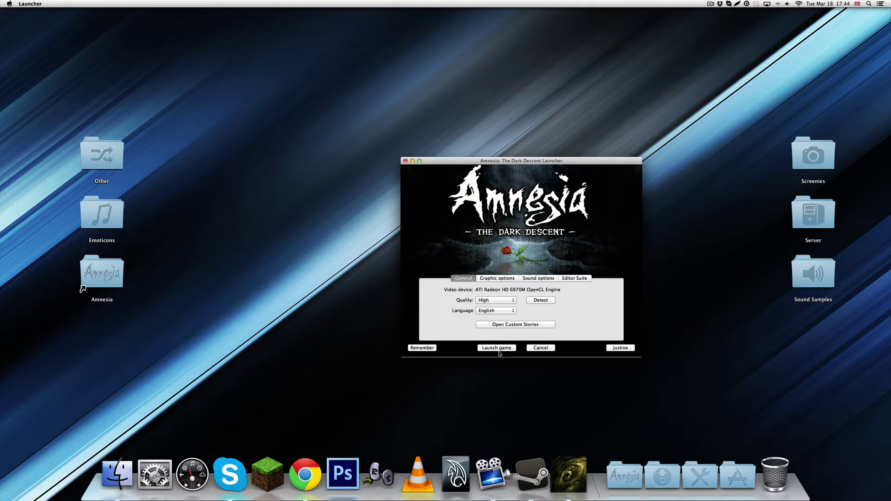
pyautogui.click(497, 350)
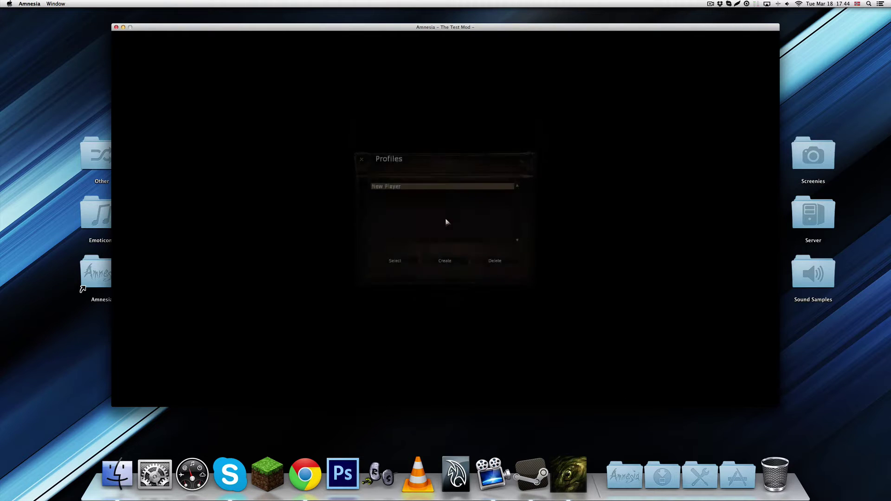
pyautogui.click(405, 262)
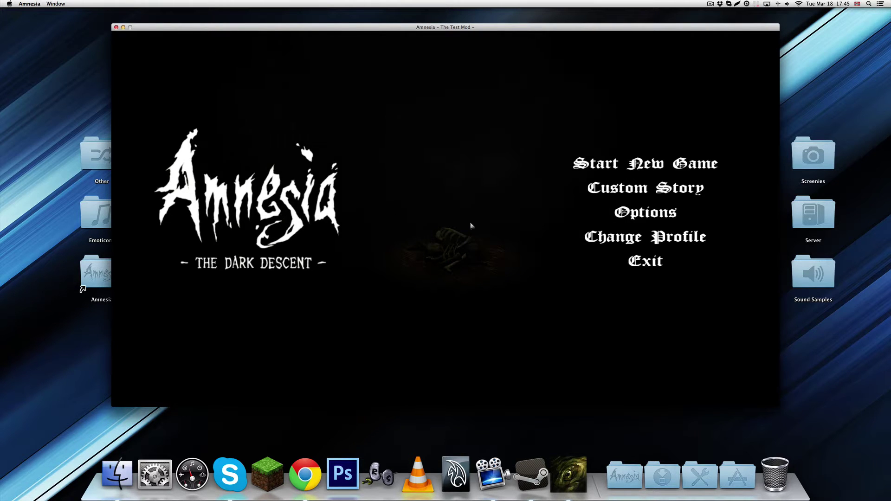
# Quit the game and open the Amnesia game folder from the desktop shortcut
pyautogui.click(638, 261)
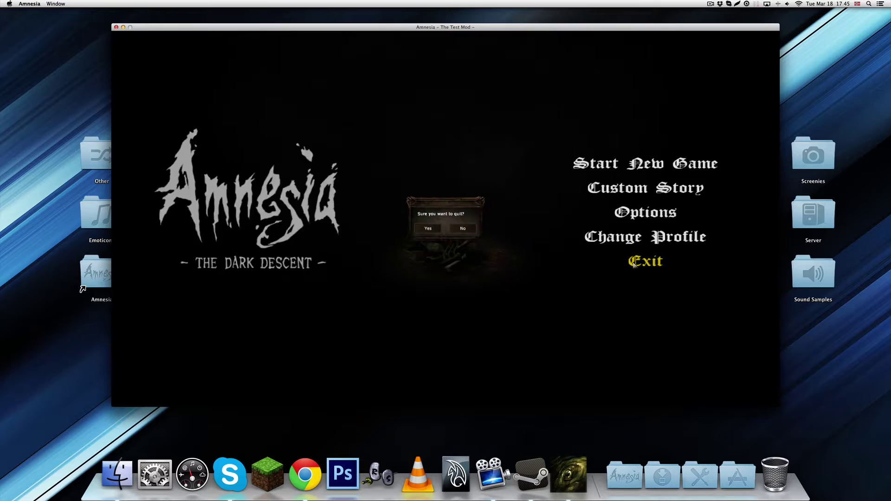
pyautogui.click(428, 232)
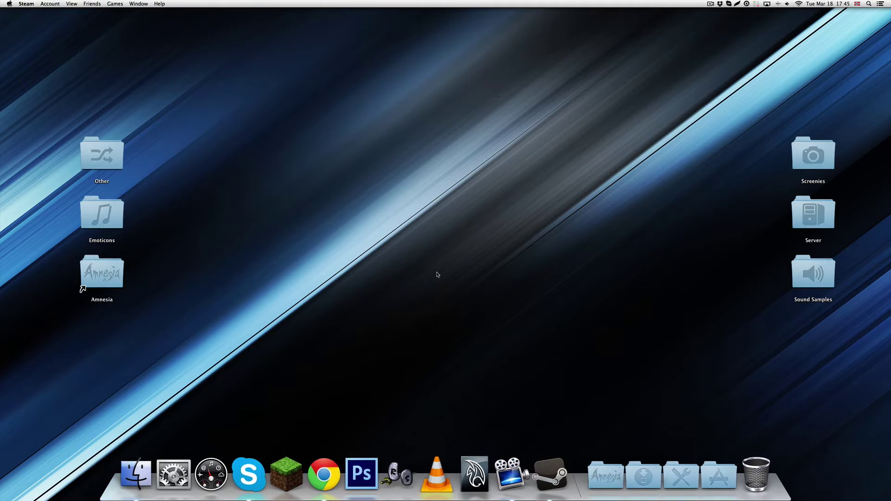
pyautogui.doubleClick(98, 280)
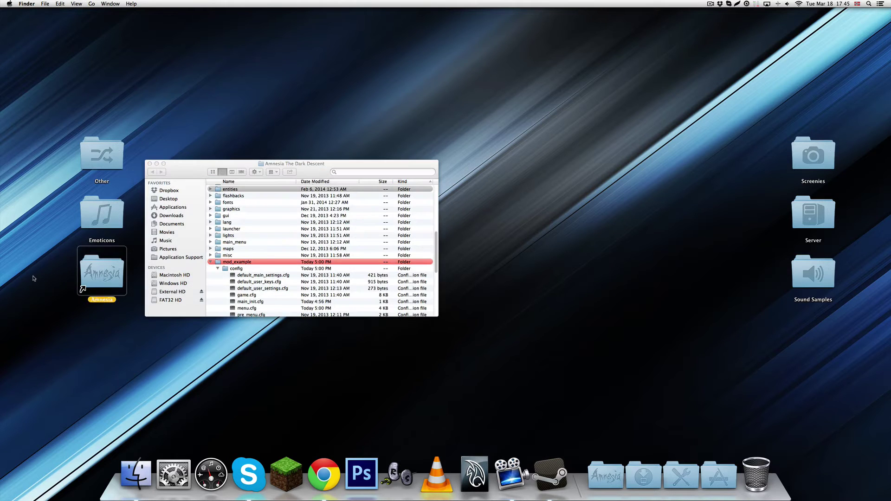
pyautogui.moveTo(185, 168); pyautogui.dragTo(212, 154)
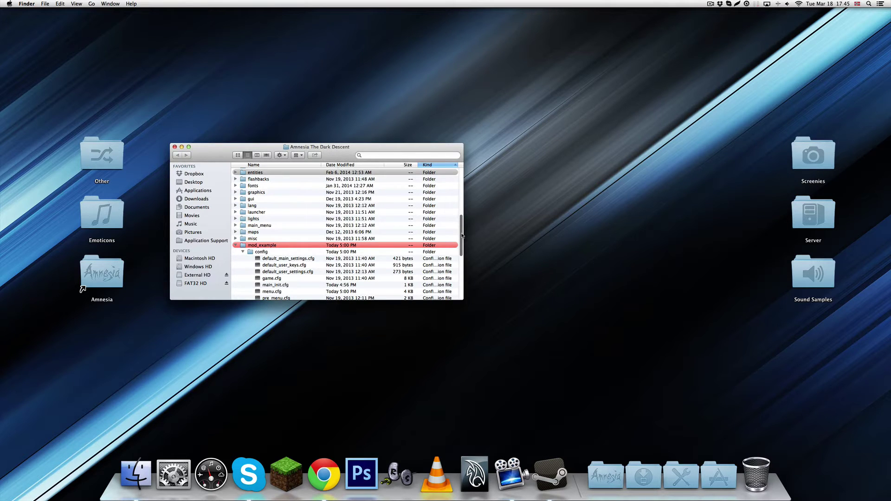
pyautogui.moveTo(462, 236); pyautogui.dragTo(462, 182)
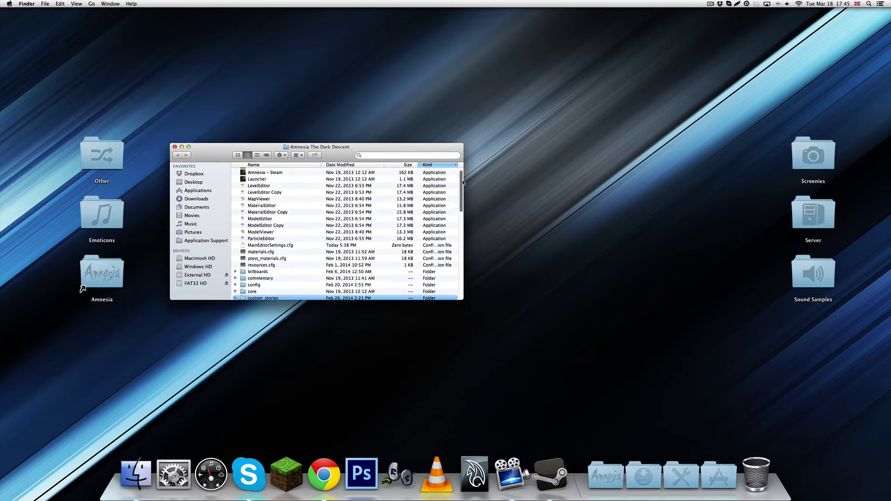
pyautogui.moveTo(642, 139); pyautogui.dragTo(650, 233)
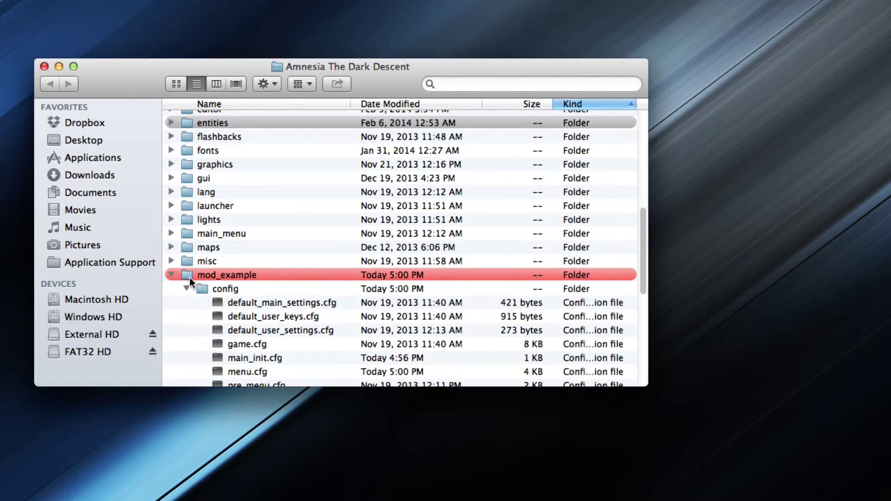
# Collapse the mod_example folder along with its config and music subfolders
pyautogui.click(210, 274)
pyautogui.scroll(-5, 202, 272)
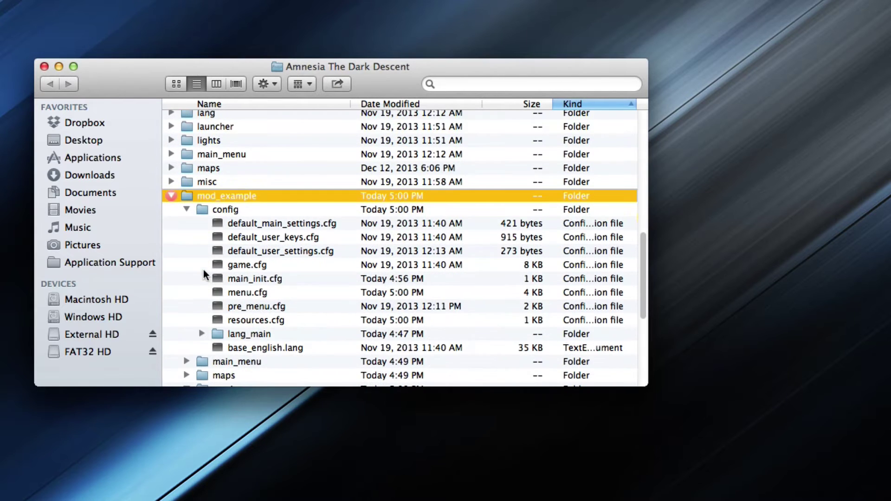
pyautogui.click(186, 209)
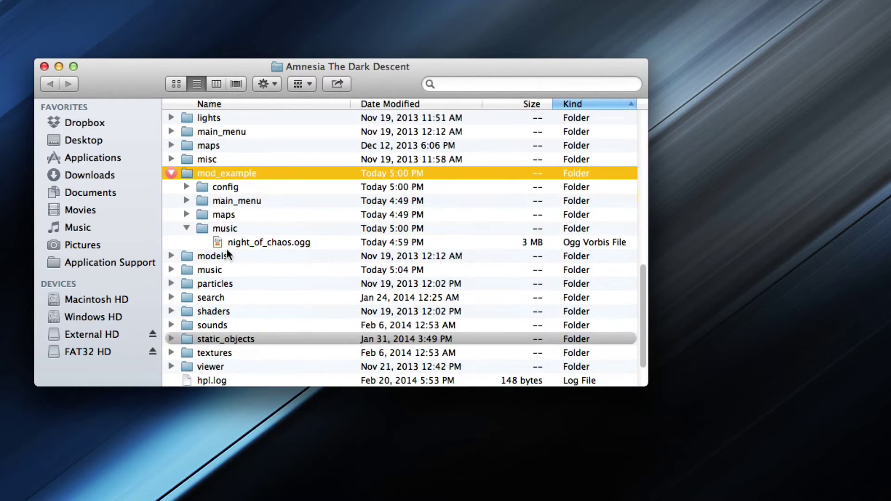
pyautogui.click(186, 245)
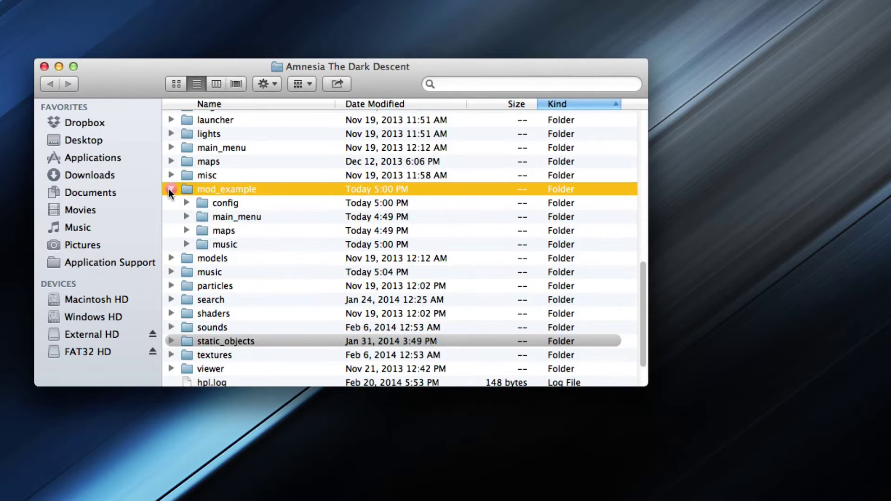
pyautogui.click(170, 189)
pyautogui.scroll(5, 246, 244)
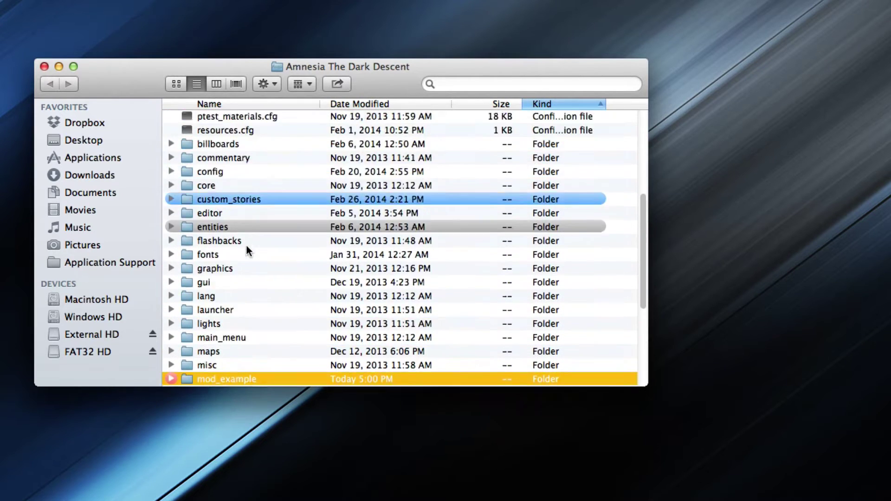
# Locate the main_menu folder among the game's folders and check the game folder's path
pyautogui.scroll(5, 246, 248)
pyautogui.scroll(-3, 239, 260)
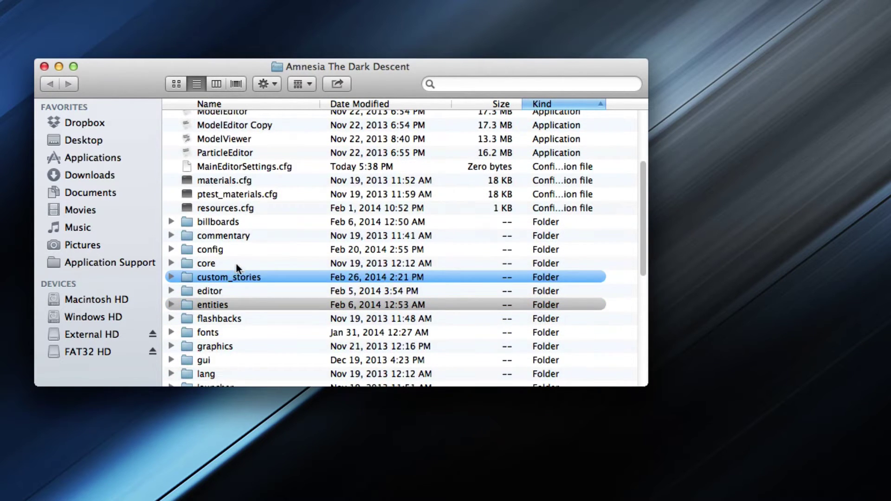
pyautogui.scroll(-4, 232, 274)
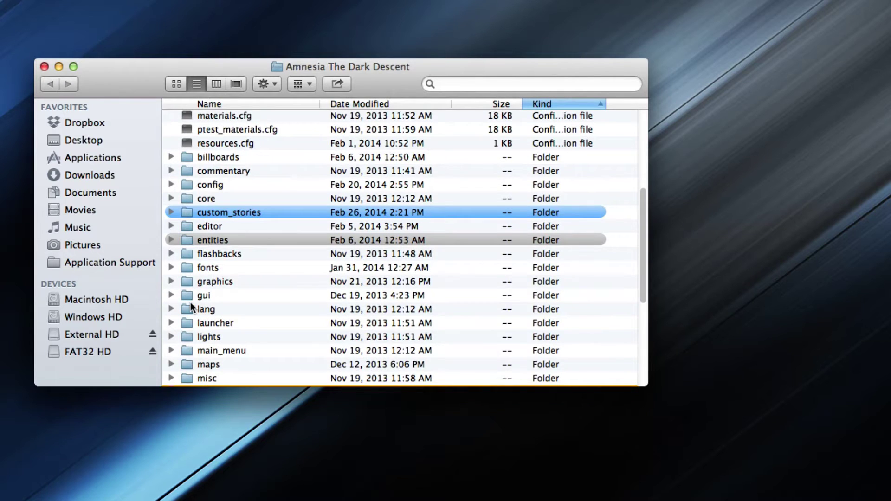
pyautogui.scroll(-2, 190, 303)
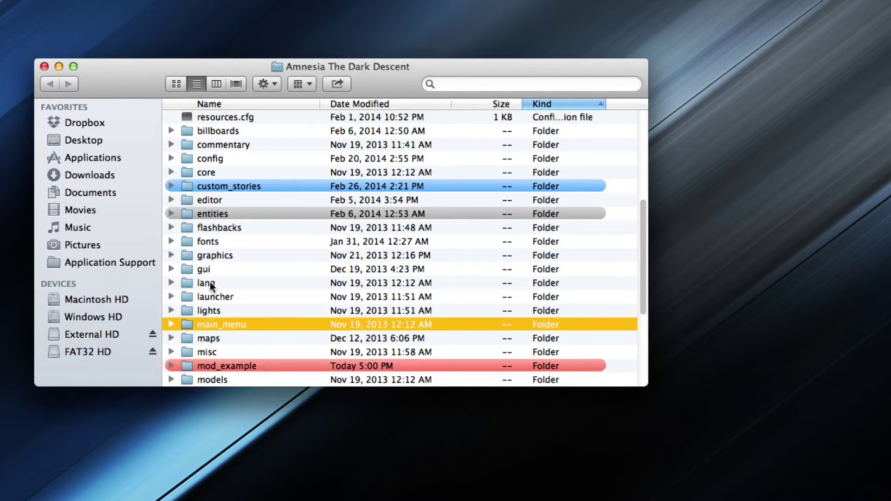
pyautogui.scroll(-1, 210, 283)
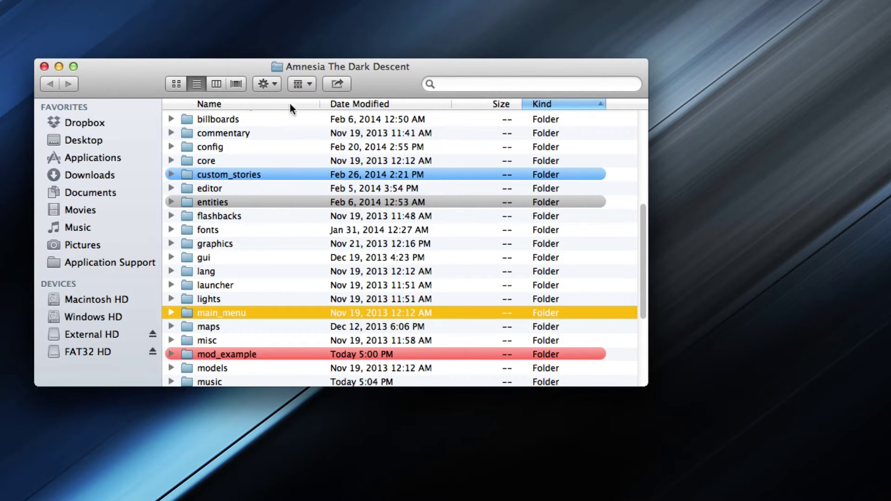
pyautogui.keyDown('super'); pyautogui.click(312, 69); pyautogui.keyUp('super')
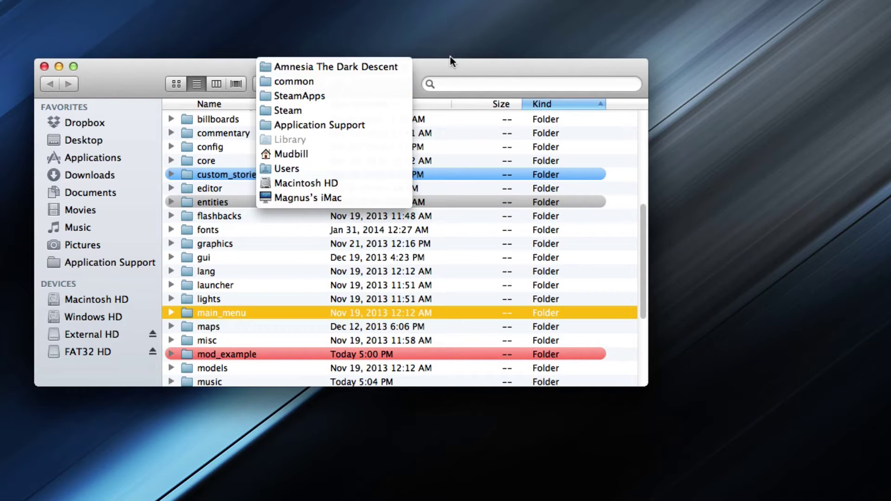
pyautogui.click(449, 69)
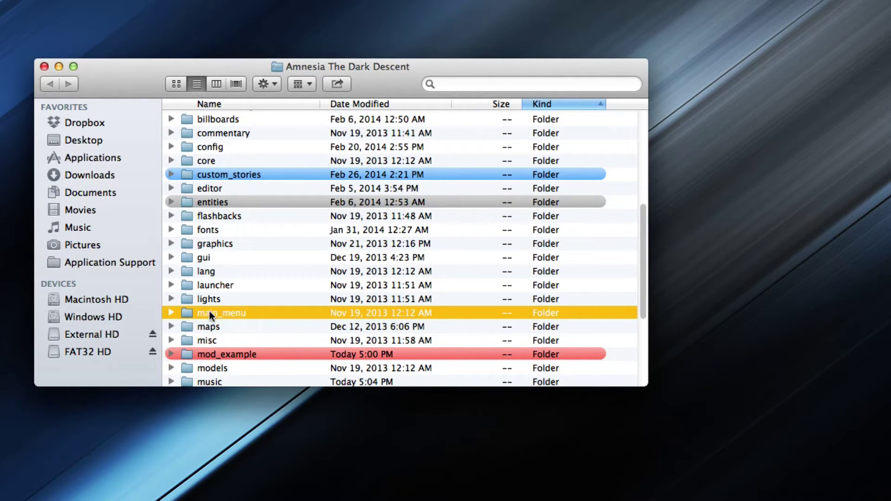
# Expand the main_menu folder and its main subfolder, and select the menu_bg.map file
pyautogui.click(171, 313)
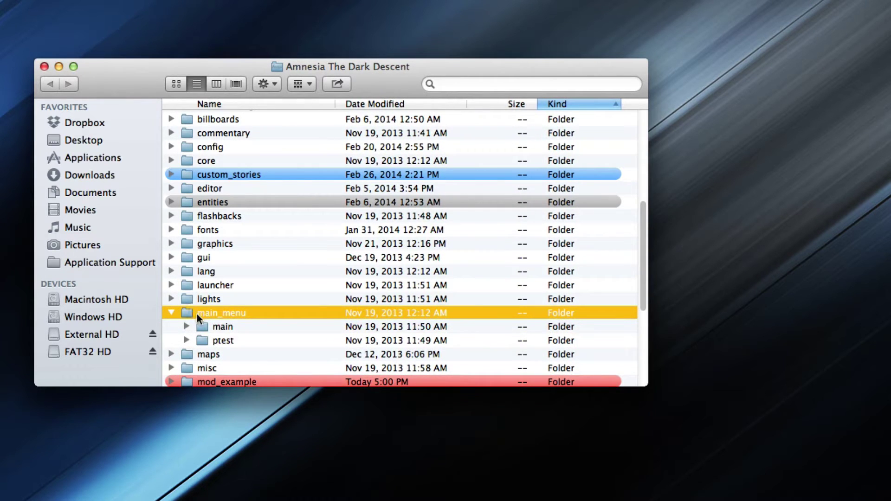
pyautogui.click(187, 326)
pyautogui.scroll(-2, 226, 302)
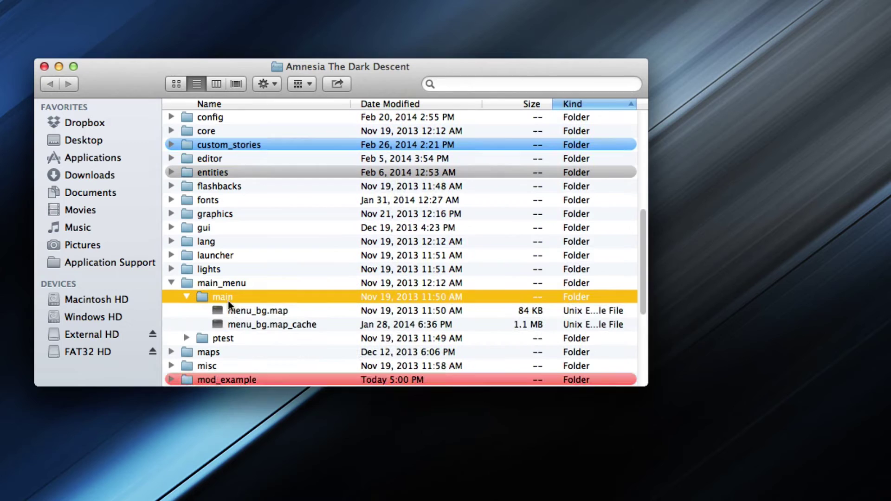
pyautogui.click(242, 311)
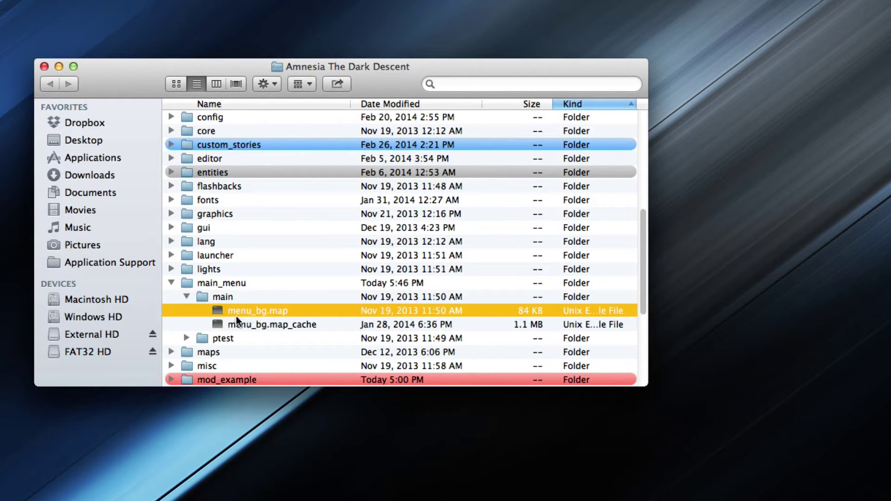
pyautogui.click(278, 325)
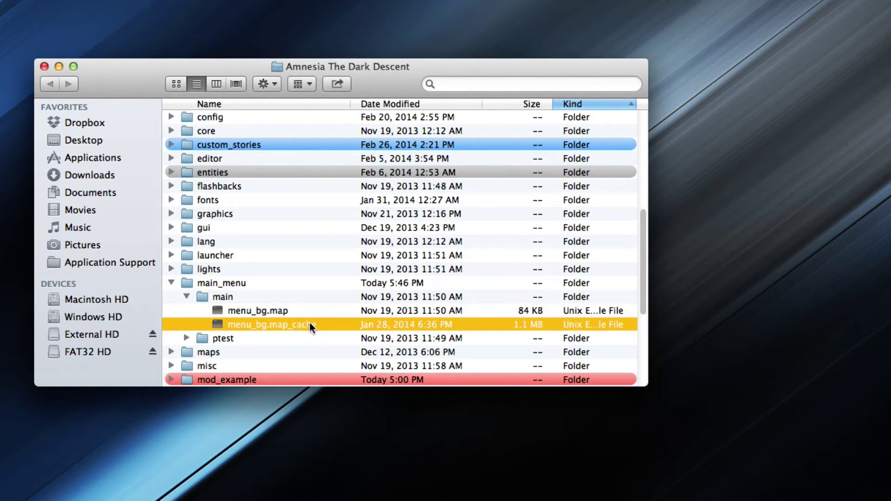
pyautogui.click(272, 314)
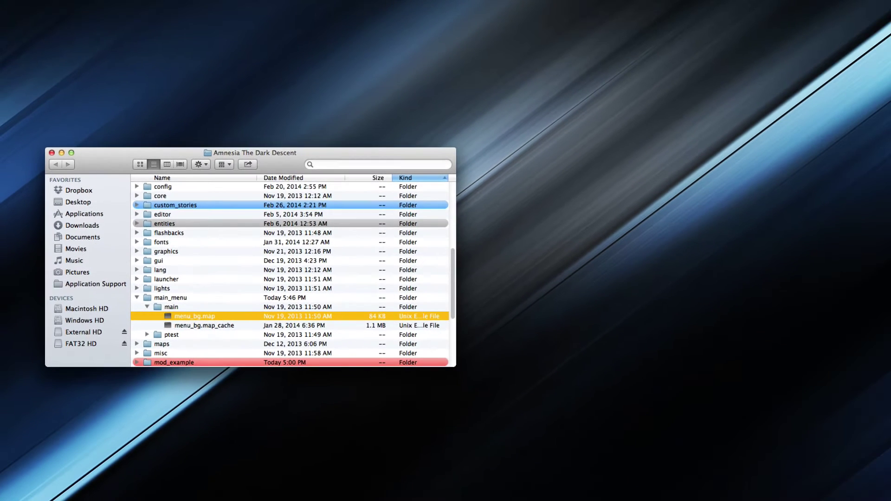
# Open the HPL Level Editor and move its window so the folder listing stays partly visible
pyautogui.click(653, 500)
pyautogui.click(654, 500)
pyautogui.click(653, 499)
pyautogui.click(658, 500)
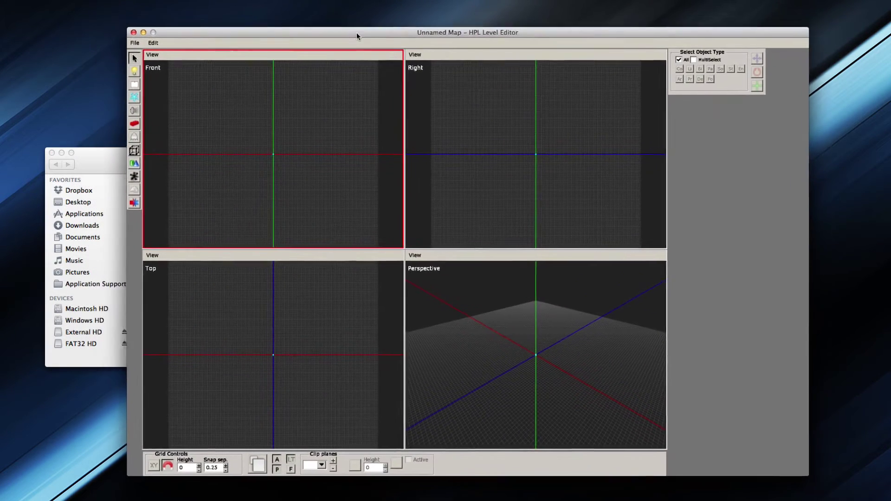
pyautogui.moveTo(356, 32); pyautogui.dragTo(395, 36)
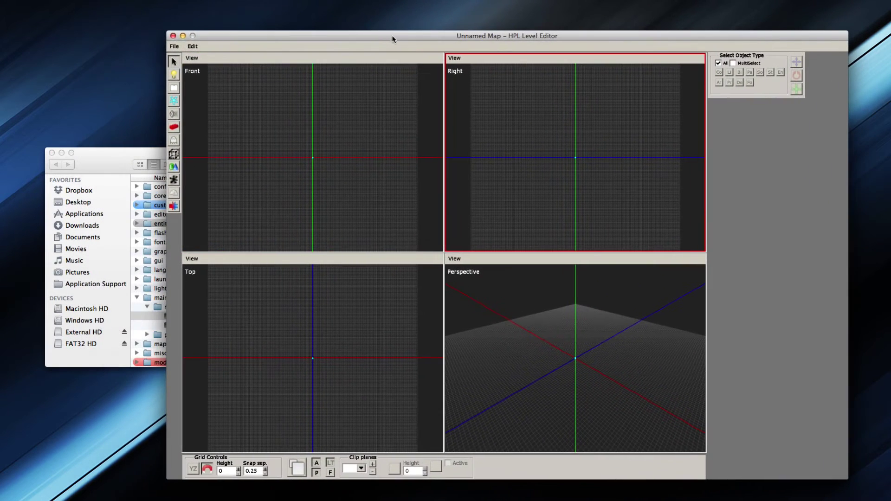
# Enlarge the Perspective viewport to fill the editing area and tilt its camera toward the horizon
pyautogui.click(174, 47)
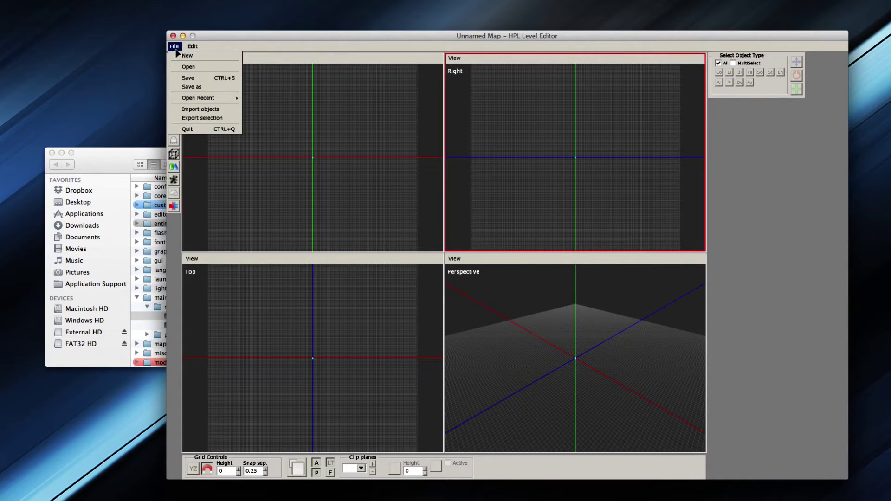
pyautogui.click(178, 55)
pyautogui.click(465, 302)
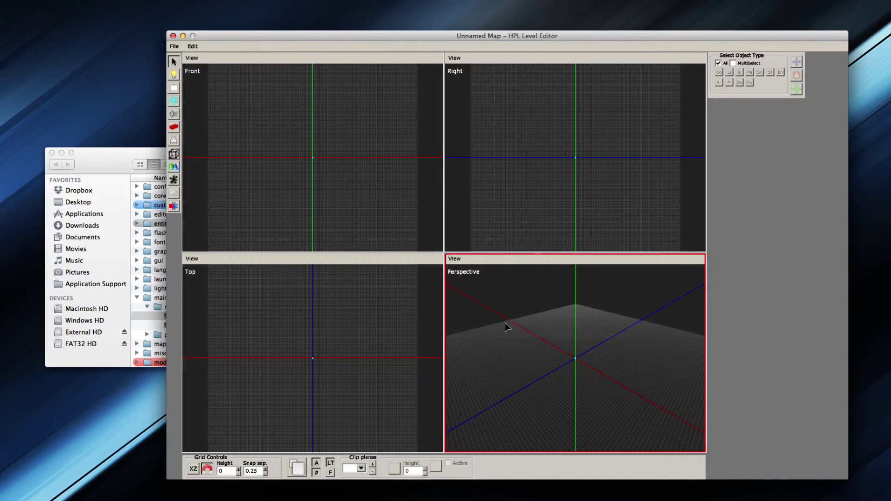
pyautogui.press('space')
pyautogui.scroll(5, 466, 294)
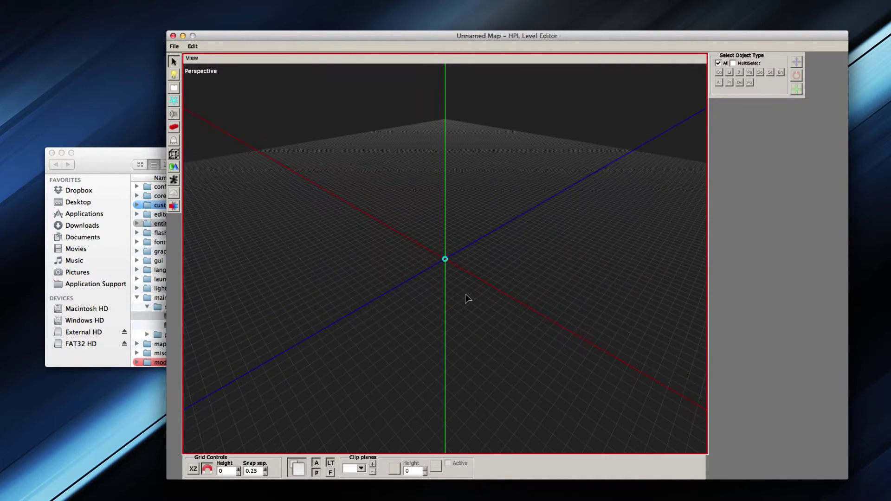
pyautogui.scroll(2, 467, 293)
pyautogui.keyDown('alt'); pyautogui.moveTo(451, 323); pyautogui.dragTo(461, 294); pyautogui.keyUp('alt')
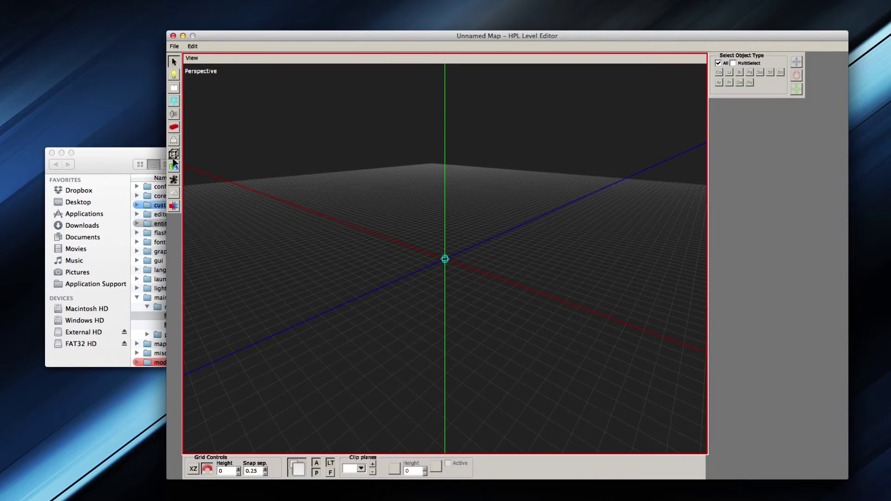
pyautogui.click(174, 126)
pyautogui.click(792, 66)
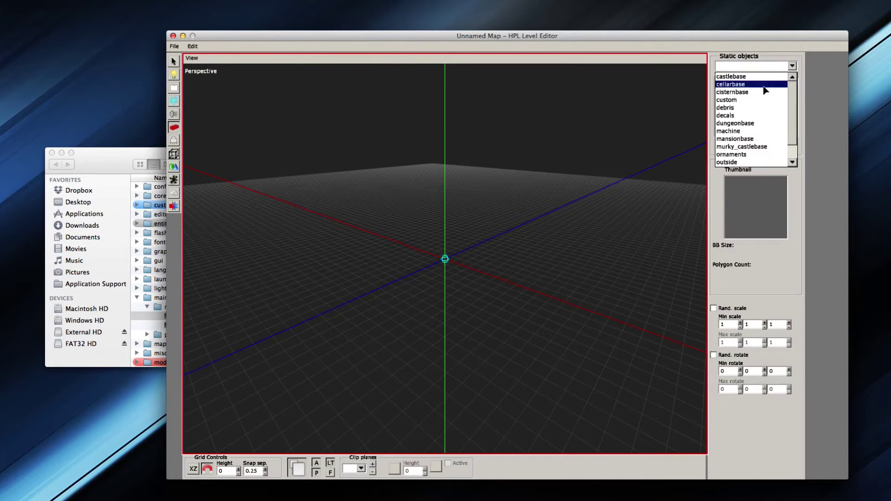
pyautogui.click(752, 115)
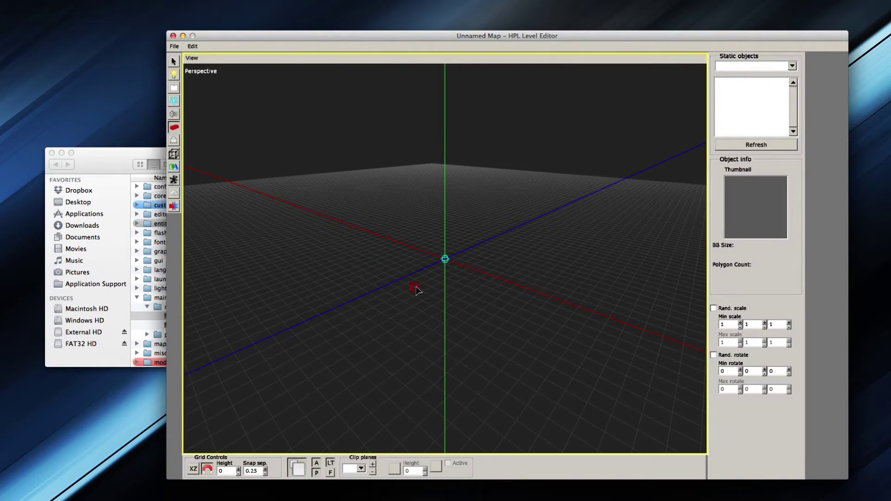
pyautogui.keyDown('alt'); pyautogui.moveTo(416, 288); pyautogui.dragTo(454, 317); pyautogui.keyUp('alt')
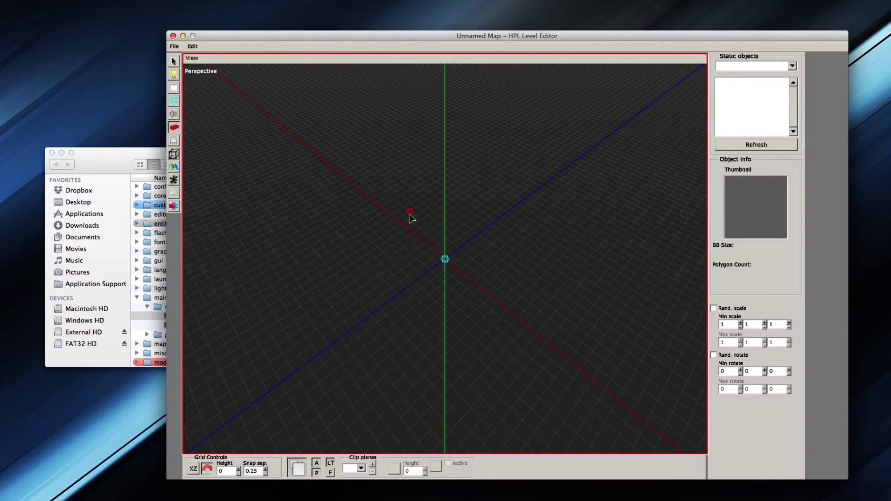
# Start a plane primitive and assign it a floor material from the static_objects/mansionbase/floor folder
pyautogui.click(174, 167)
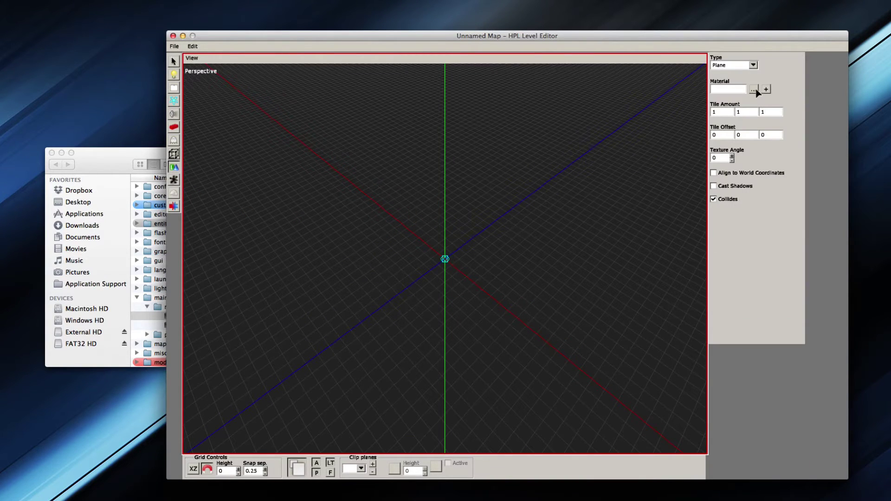
pyautogui.click(754, 89)
pyautogui.scroll(-5, 346, 295)
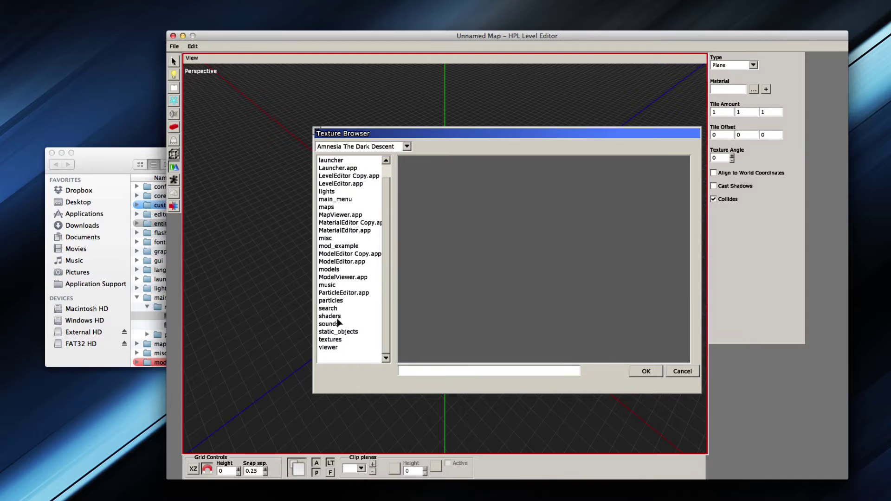
pyautogui.click(338, 331)
pyautogui.doubleClick(336, 332)
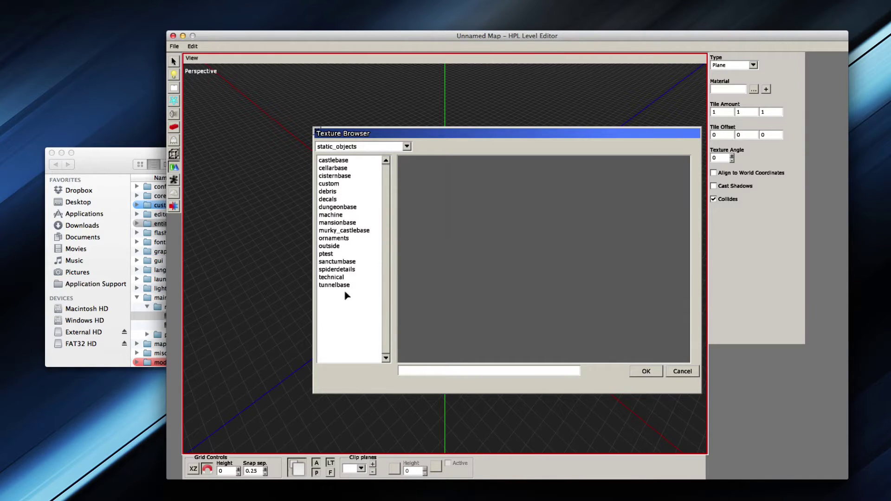
pyautogui.doubleClick(337, 223)
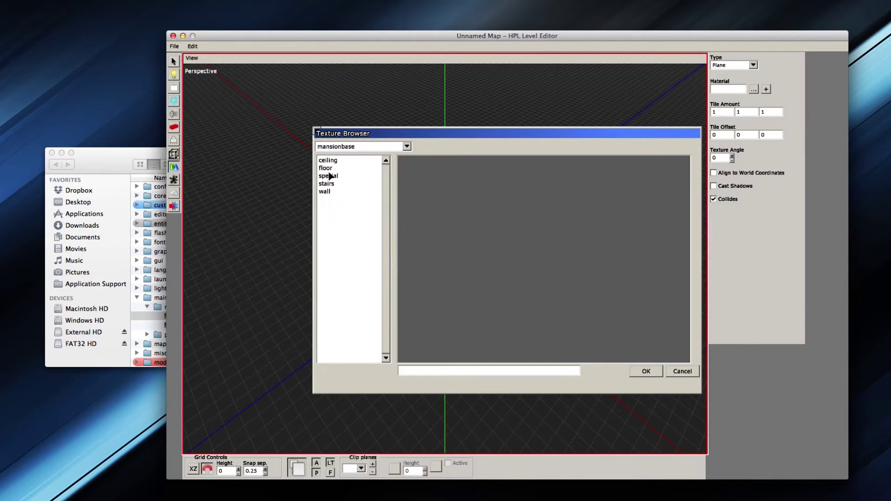
pyautogui.doubleClick(327, 169)
pyautogui.doubleClick(417, 183)
# Draw a floor plane about 13.5 by 2.75 units across the grid's origin
pyautogui.moveTo(280, 141)
pyautogui.mouseDown()
pyautogui.moveTo(291, 156)
pyautogui.moveTo(598, 320)
pyautogui.mouseUp()
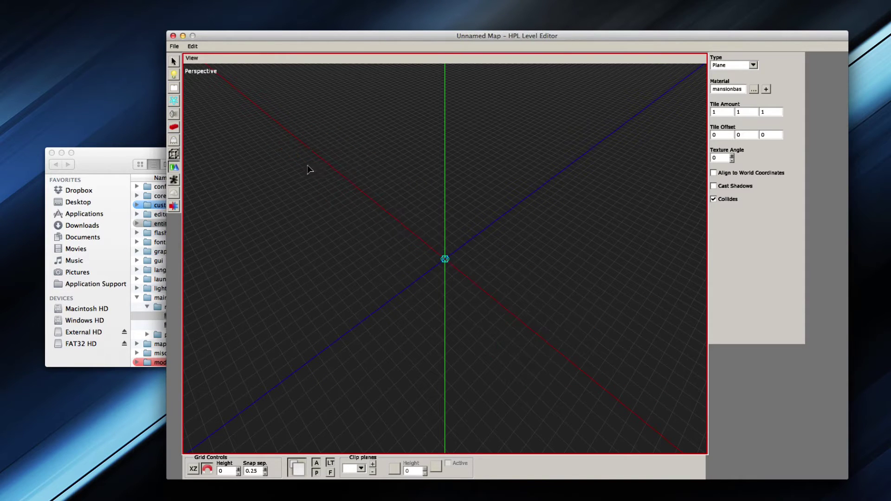
pyautogui.moveTo(277, 158); pyautogui.dragTo(816, 380)
pyautogui.press('1')
pyautogui.scroll(-3, 492, 322)
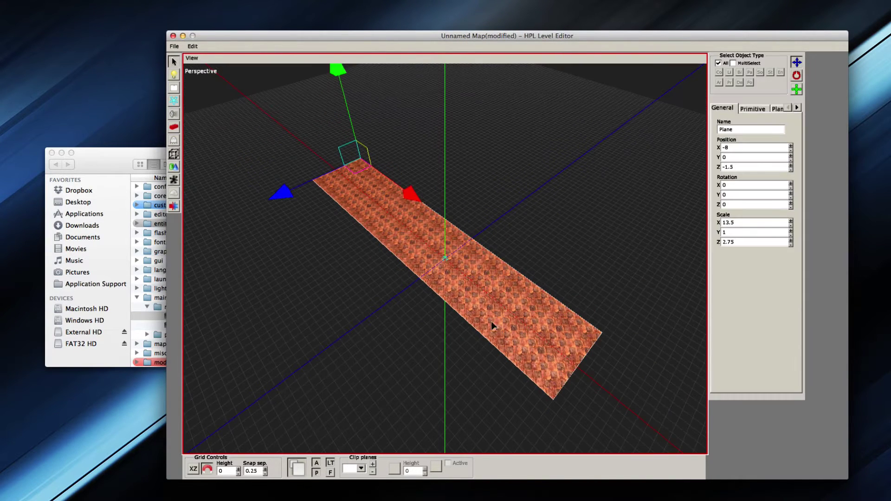
# Scale and reposition the plane into a broad floor covering the middle of the grid
pyautogui.press('e')
pyautogui.moveTo(280, 199); pyautogui.dragTo(202, 243)
pyautogui.press('q')
pyautogui.moveTo(359, 166); pyautogui.dragTo(459, 142)
pyautogui.click(537, 145)
pyautogui.scroll(1, 525, 368)
pyautogui.keyDown('alt'); pyautogui.moveTo(526, 368); pyautogui.dragTo(466, 273); pyautogui.keyUp('alt')
pyautogui.scroll(-2, 519, 332)
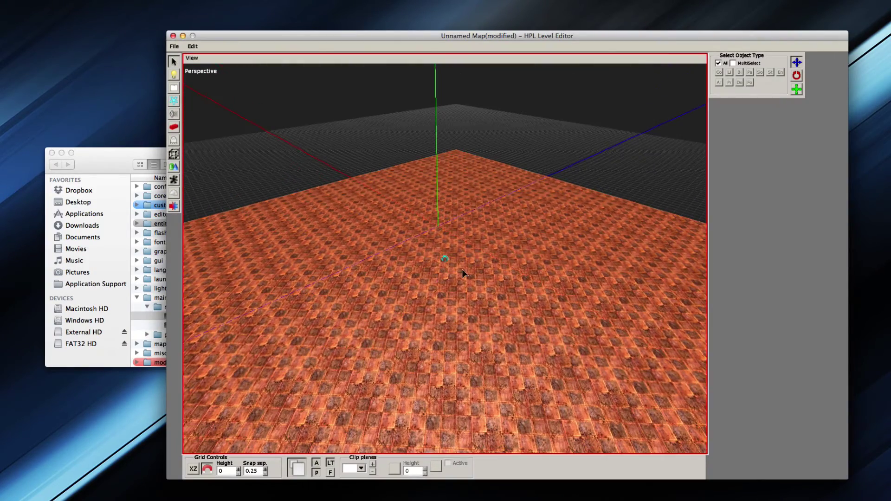
# Place a PlayerStart area on the floor near the grid's origin
pyautogui.click(173, 153)
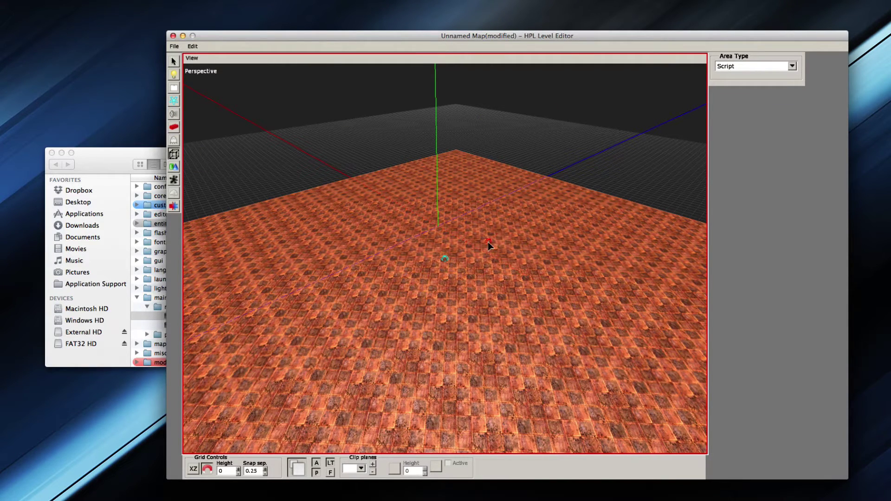
pyautogui.click(793, 67)
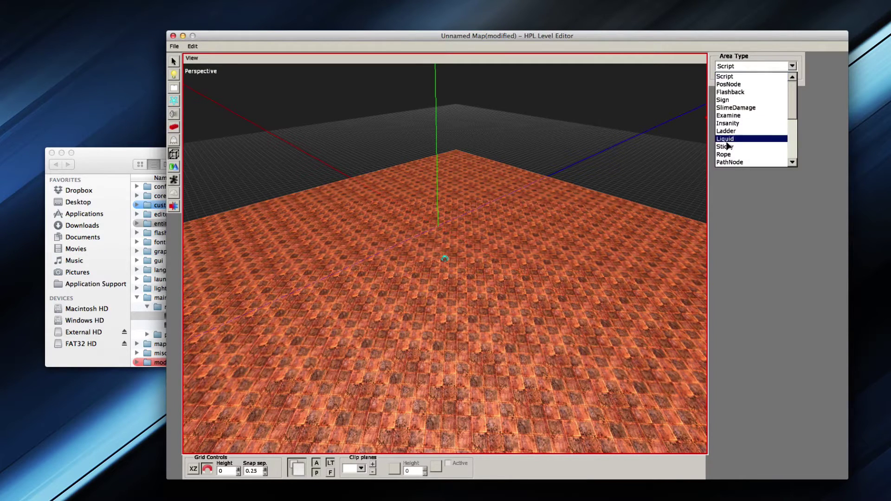
pyautogui.scroll(-1, 731, 148)
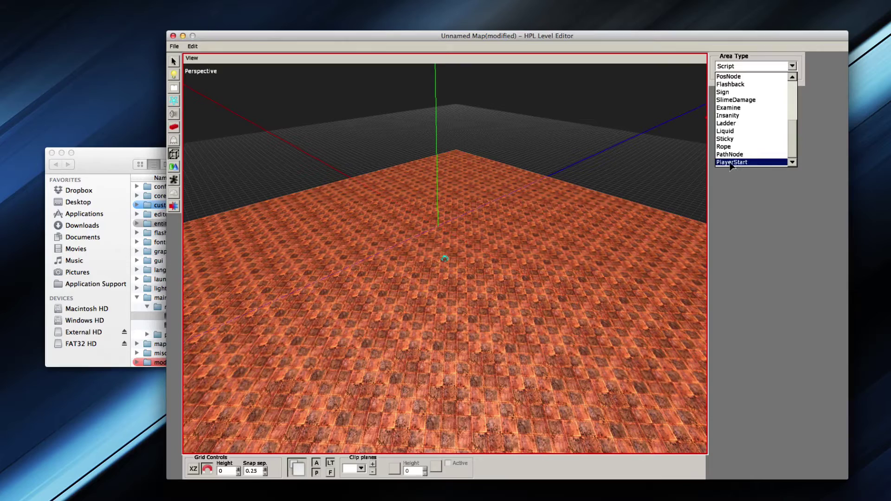
pyautogui.click(731, 162)
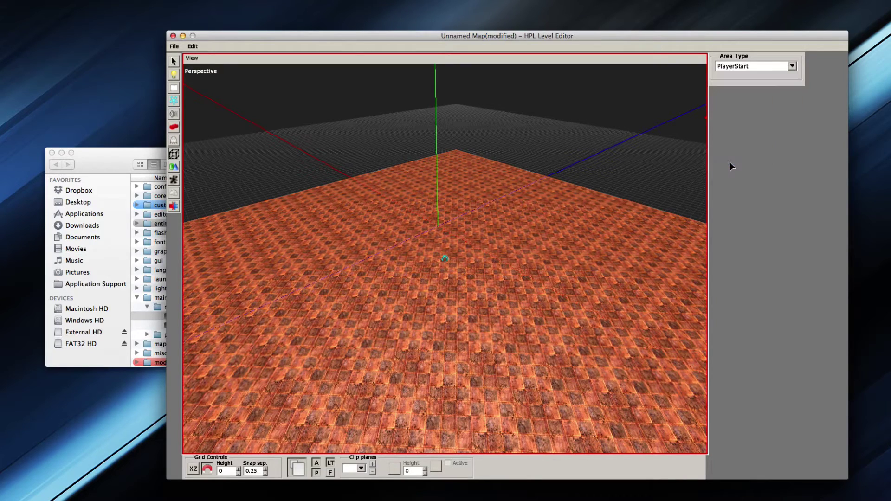
pyautogui.click(445, 301)
pyautogui.press('1')
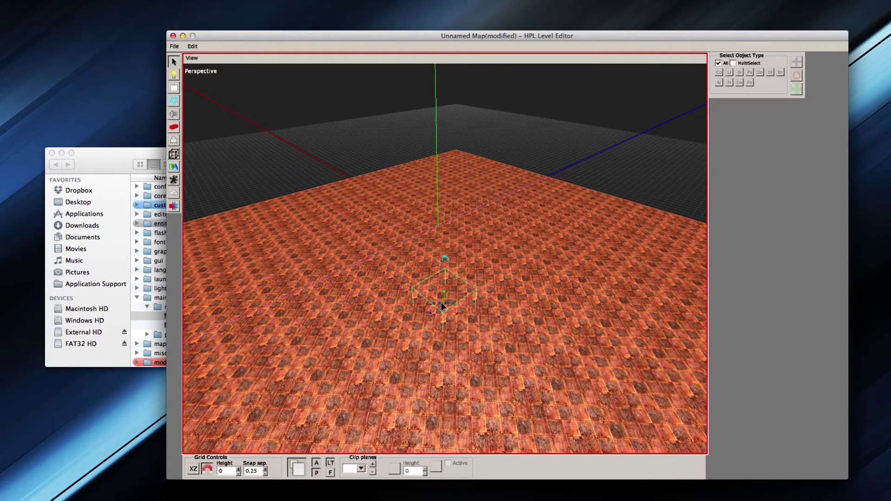
# Raise the PlayerStart area above the floor to a Y position of 1.25 and name it CameraPos
pyautogui.click(443, 303)
pyautogui.keyDown('alt'); pyautogui.moveTo(443, 303); pyautogui.dragTo(441, 117); pyautogui.keyUp('alt')
pyautogui.keyDown('alt'); pyautogui.moveTo(437, 203); pyautogui.dragTo(436, 228); pyautogui.keyUp('alt')
pyautogui.scroll(-3, 436, 228)
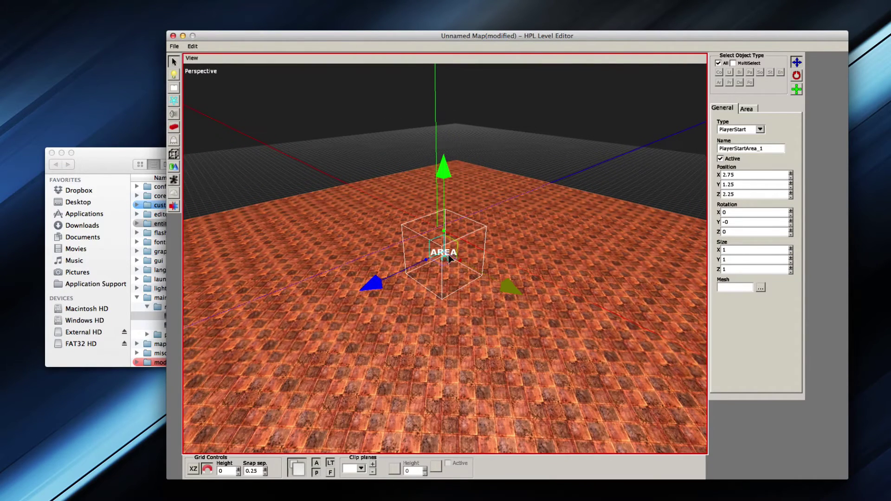
pyautogui.click(770, 147)
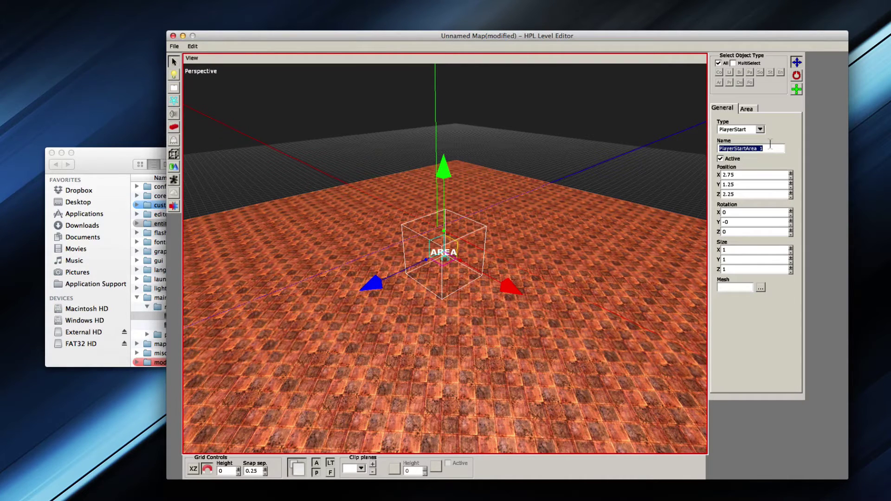
pyautogui.write('CameraPos')
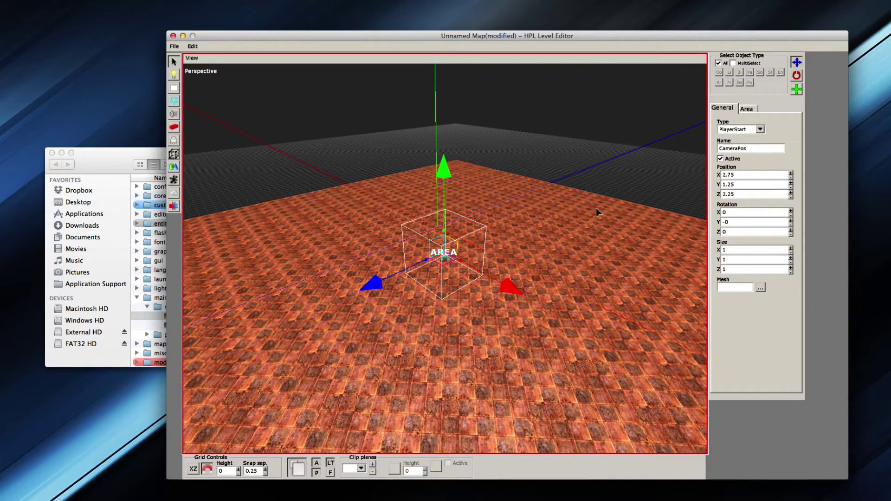
# Rotate the CameraPos area to 75 degrees around its vertical Y axis
pyautogui.scroll(4, 506, 273)
pyautogui.keyDown('alt'); pyautogui.moveTo(464, 269); pyautogui.dragTo(446, 259, button='middle'); pyautogui.keyUp('alt')
pyautogui.scroll(4, 458, 290)
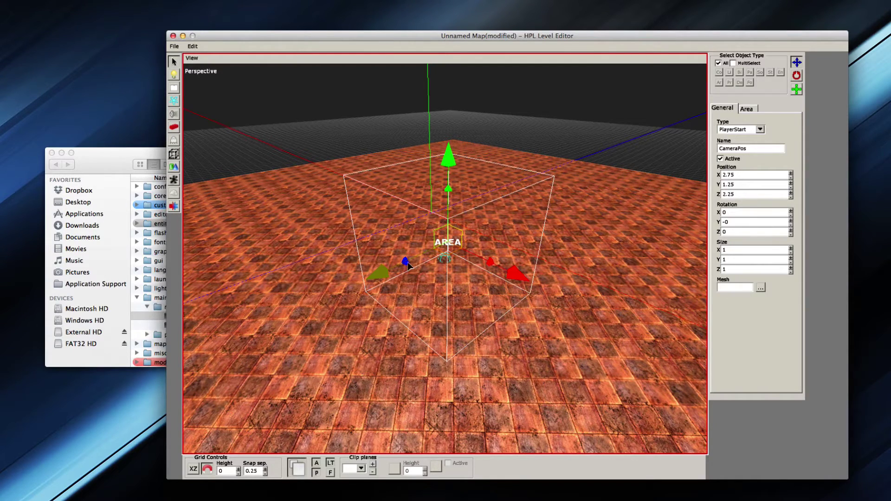
pyautogui.keyDown('alt'); pyautogui.scroll(2, 409, 268); pyautogui.keyUp('alt')
pyautogui.keyDown('alt'); pyautogui.scroll(1, 323, 273); pyautogui.keyUp('alt')
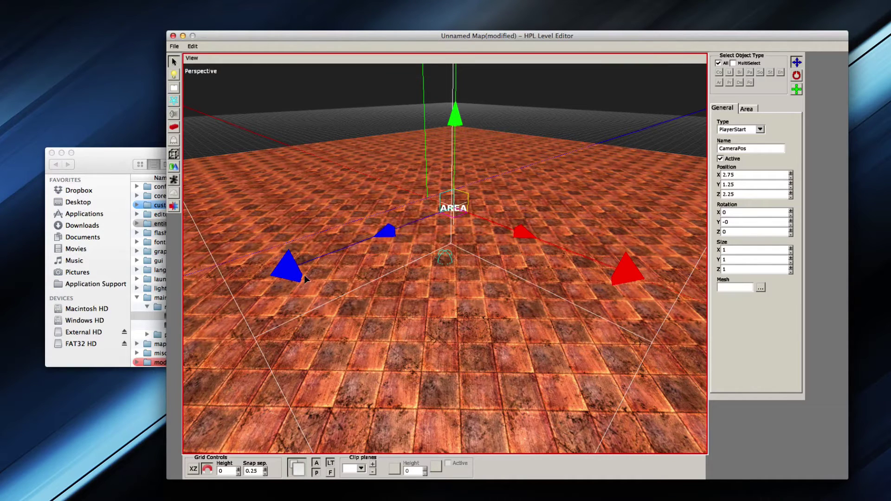
pyautogui.press('r')
pyautogui.press('e')
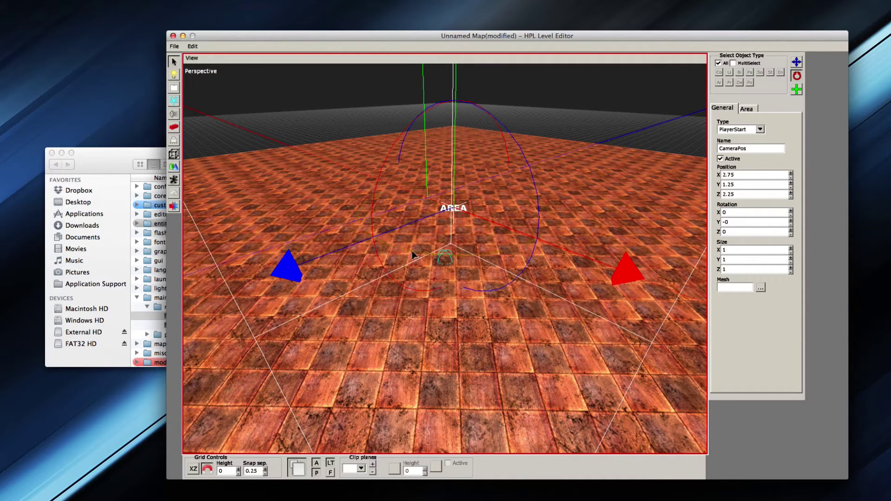
pyautogui.moveTo(412, 255); pyautogui.dragTo(488, 264)
pyautogui.press('w')
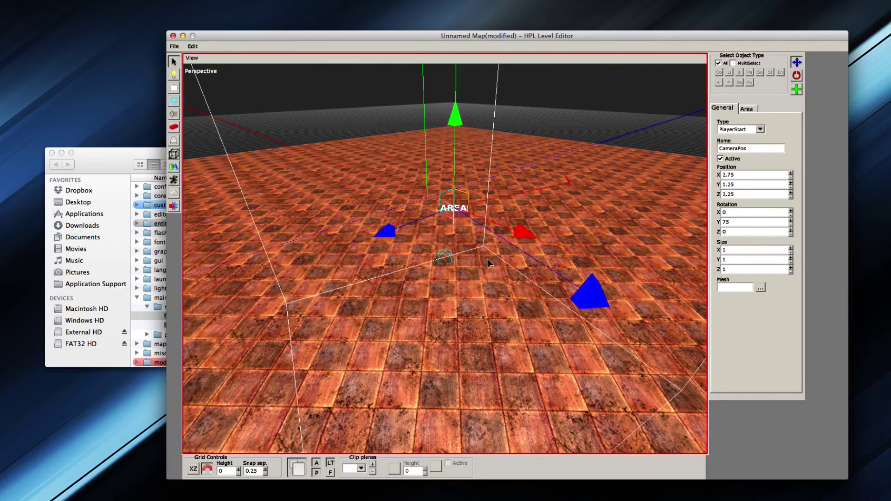
pyautogui.scroll(-3, 488, 264)
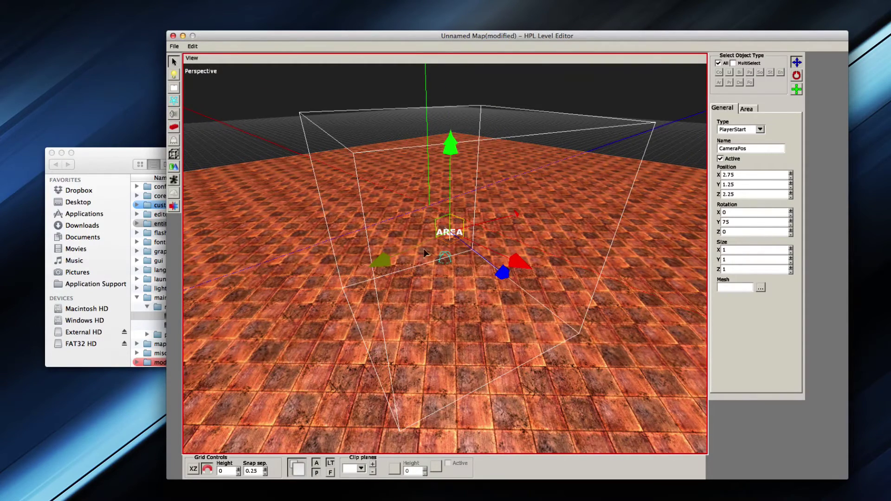
# Reselect the CameraPos area and turn it around several axes to a rotation of about 165, -75, -180
pyautogui.keyDown('alt'); pyautogui.moveTo(424, 254); pyautogui.dragTo(456, 283); pyautogui.keyUp('alt')
pyautogui.click(489, 332)
pyautogui.scroll(-3, 489, 331)
pyautogui.click(442, 262)
pyautogui.scroll(-3, 480, 320)
pyautogui.scroll(-2, 481, 319)
pyautogui.press('e')
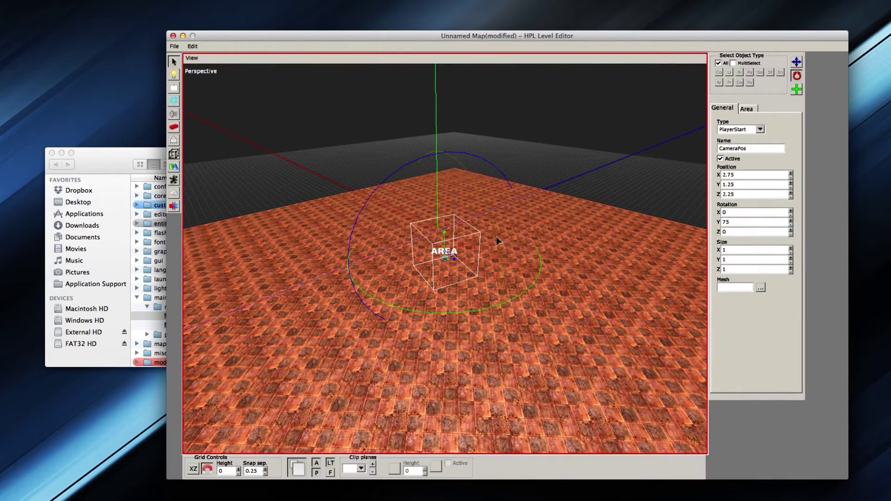
pyautogui.moveTo(498, 241); pyautogui.dragTo(442, 111)
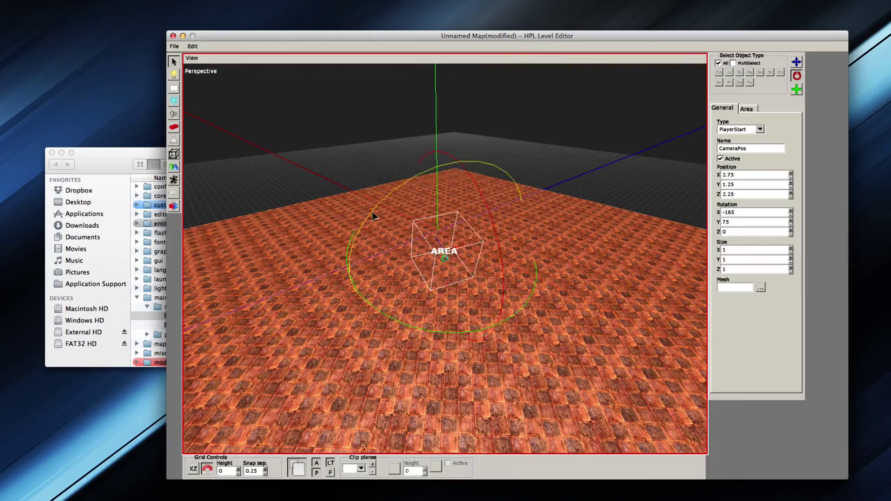
pyautogui.moveTo(373, 212); pyautogui.dragTo(551, 166)
pyautogui.press('w')
pyautogui.scroll(3, 421, 269)
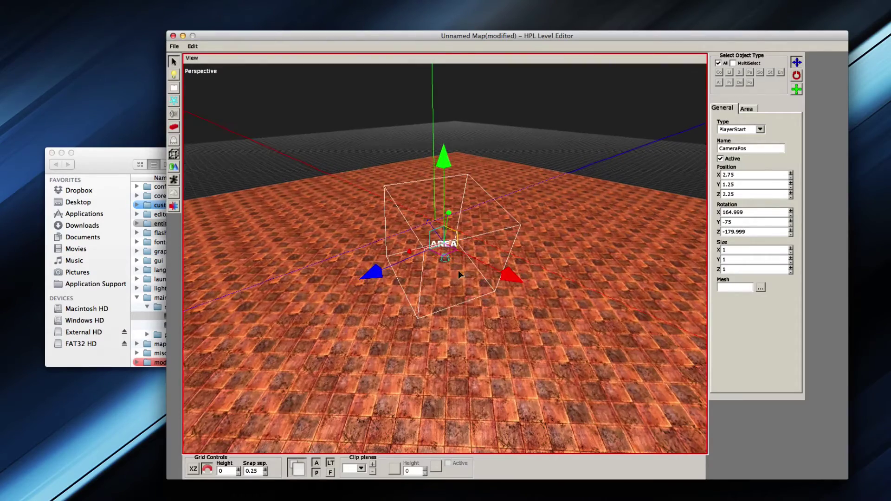
# Move the CameraPos area across the floor to X 3.75 and Z 3
pyautogui.moveTo(440, 253); pyautogui.dragTo(457, 329)
pyautogui.moveTo(457, 330); pyautogui.dragTo(411, 227, button='middle')
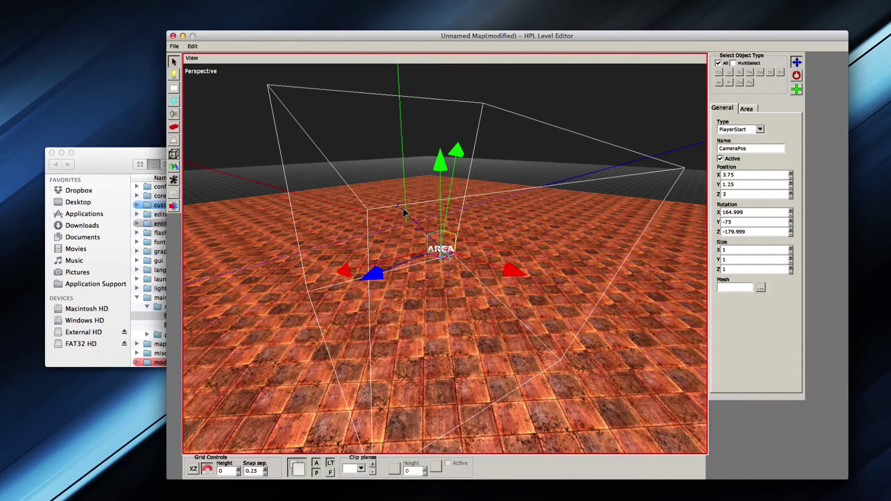
pyautogui.moveTo(410, 223); pyautogui.dragTo(473, 317, button='middle')
# Rotate the CameraPos area to about -24.5, 45.4, -10.6 to demonstrate aiming the menu camera
pyautogui.press('e')
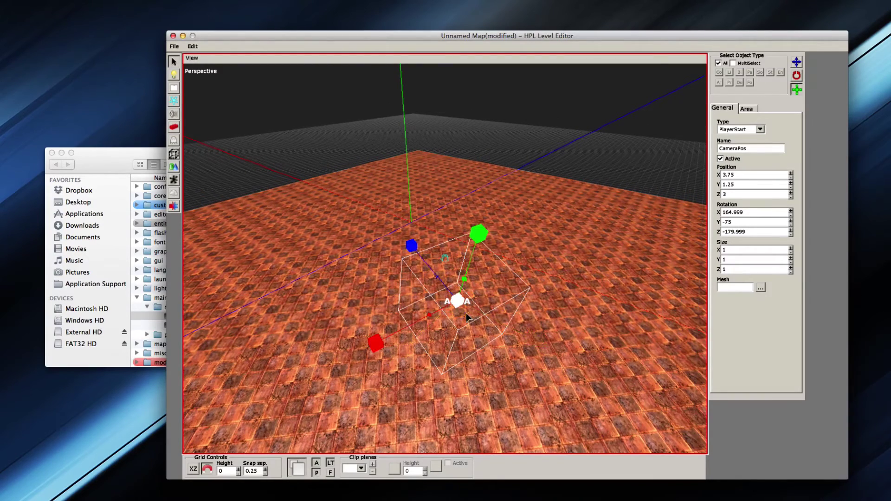
pyautogui.press('q')
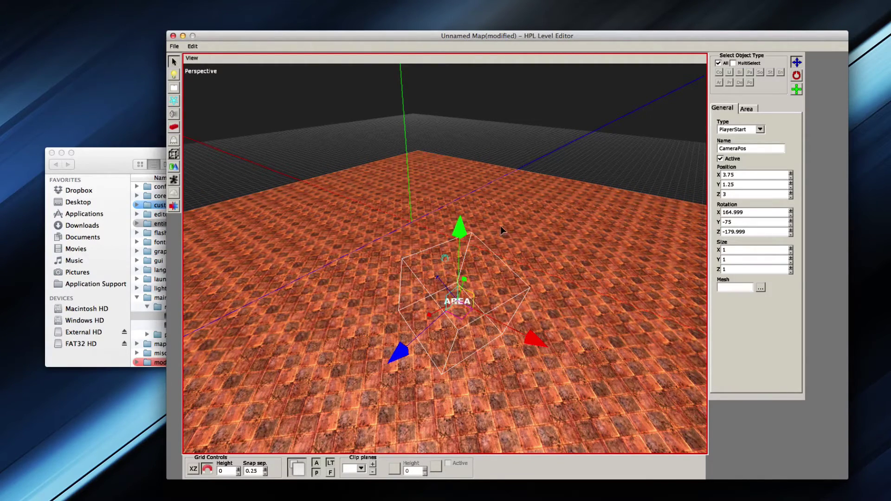
pyautogui.moveTo(466, 298); pyautogui.dragTo(432, 241, button='middle')
pyautogui.press('w')
pyautogui.moveTo(435, 309); pyautogui.dragTo(466, 202)
pyautogui.moveTo(398, 246); pyautogui.dragTo(417, 255, button='middle')
pyautogui.keyDown('alt'); pyautogui.moveTo(417, 258); pyautogui.dragTo(449, 286); pyautogui.keyUp('alt')
pyautogui.keyDown('alt'); pyautogui.moveTo(490, 310); pyautogui.dragTo(415, 149); pyautogui.keyUp('alt')
# Delete the CameraPos area and the floor plane from the map
pyautogui.scroll(5, 416, 149)
pyautogui.scroll(3, 417, 145)
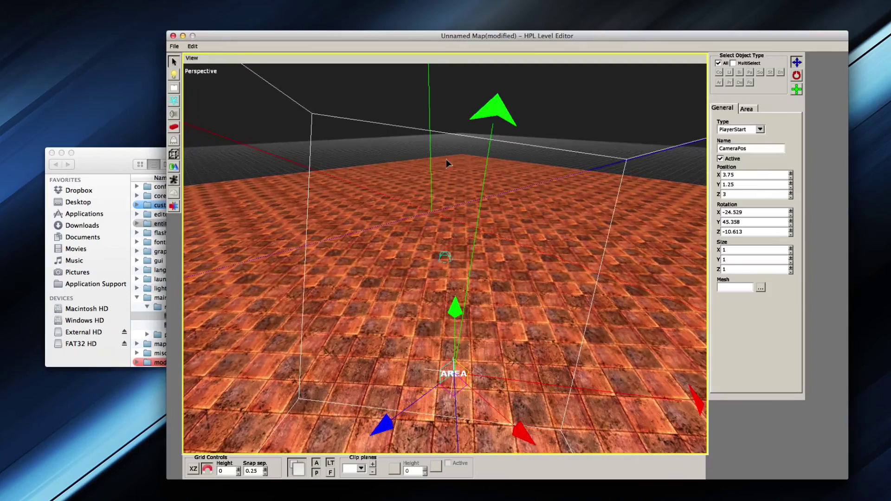
pyautogui.keyDown('alt'); pyautogui.moveTo(473, 207); pyautogui.dragTo(473, 207); pyautogui.keyUp('alt')
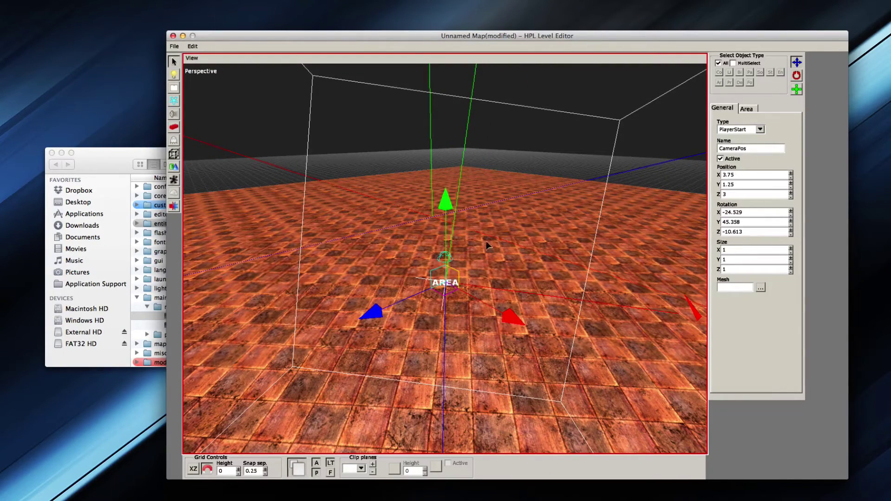
pyautogui.scroll(-5, 469, 267)
pyautogui.keyDown('alt'); pyautogui.moveTo(453, 282); pyautogui.dragTo(444, 300); pyautogui.keyUp('alt')
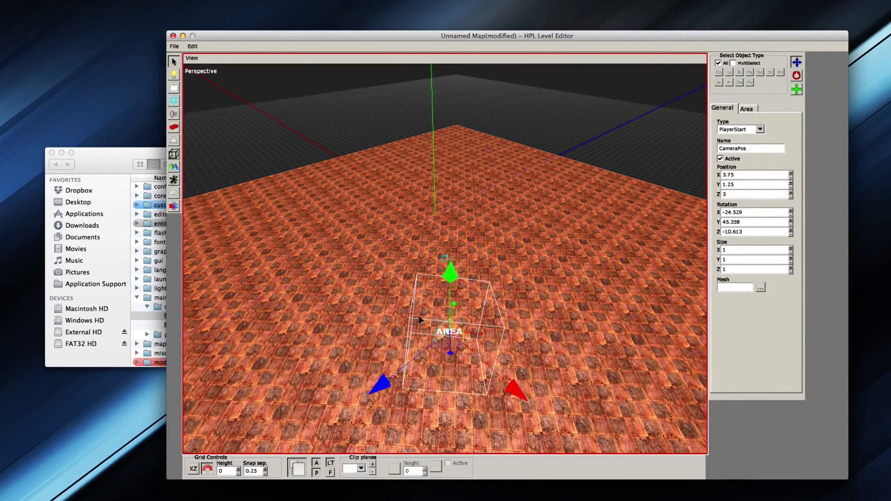
pyautogui.click(466, 307)
pyautogui.press('Delete')
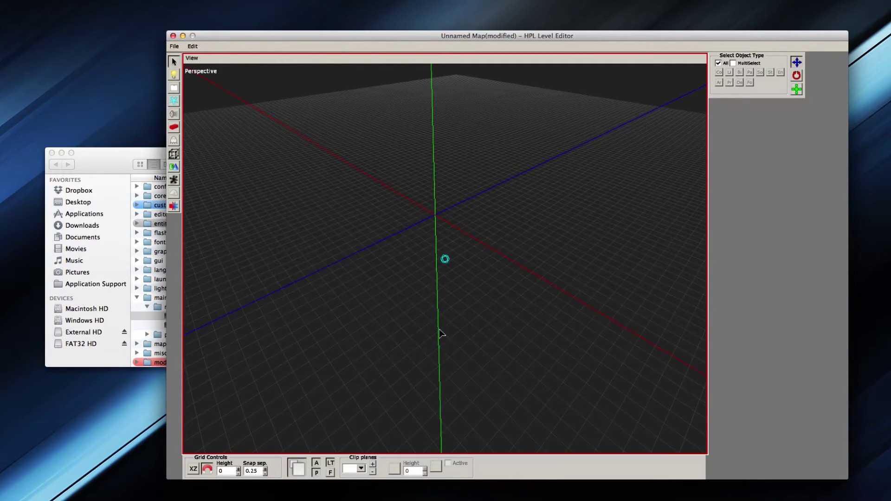
# Quit the level editor without saving the test map and return to the game's folder listing
pyautogui.press('super+q')
pyautogui.click(535, 278)
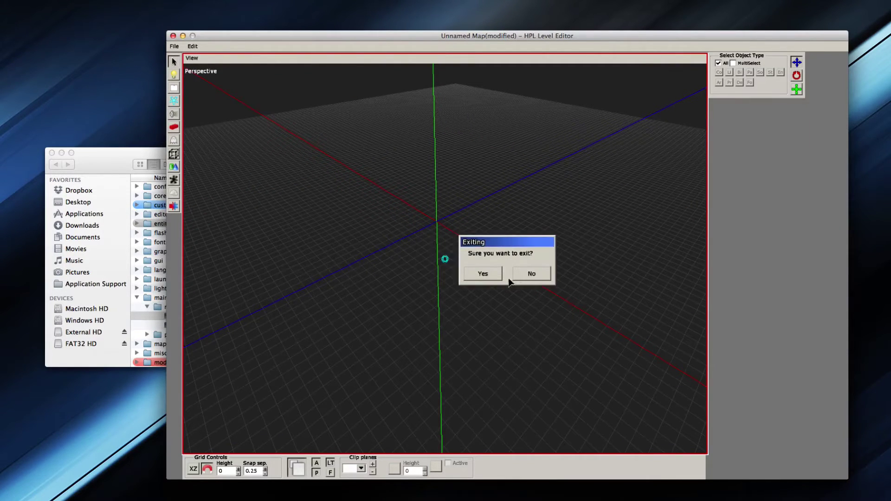
pyautogui.click(483, 275)
pyautogui.moveTo(328, 154); pyautogui.dragTo(335, 153)
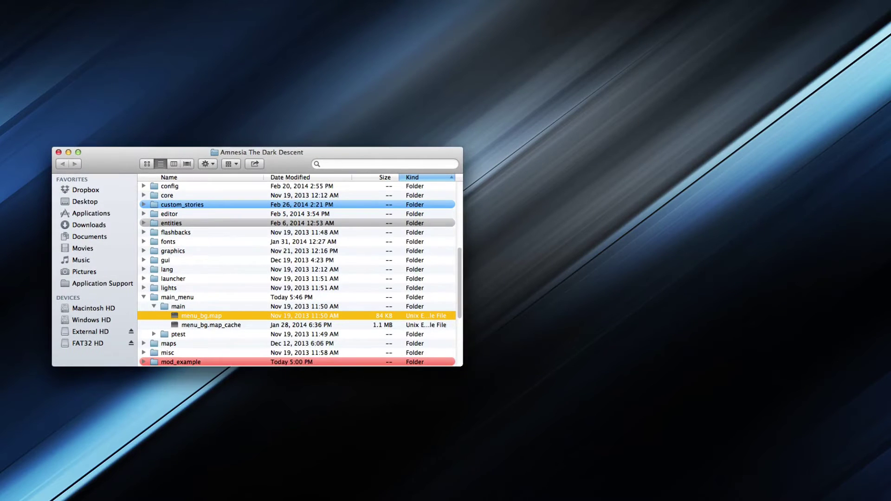
# Reopen the HPL Level Editor and load the existing menu_bg.map
pyautogui.click(654, 500)
pyautogui.click(656, 500)
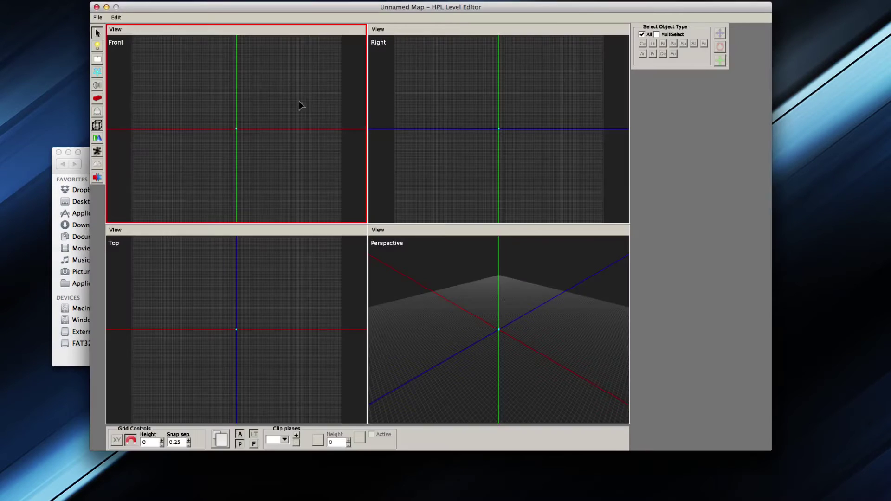
pyautogui.click(98, 18)
pyautogui.click(99, 40)
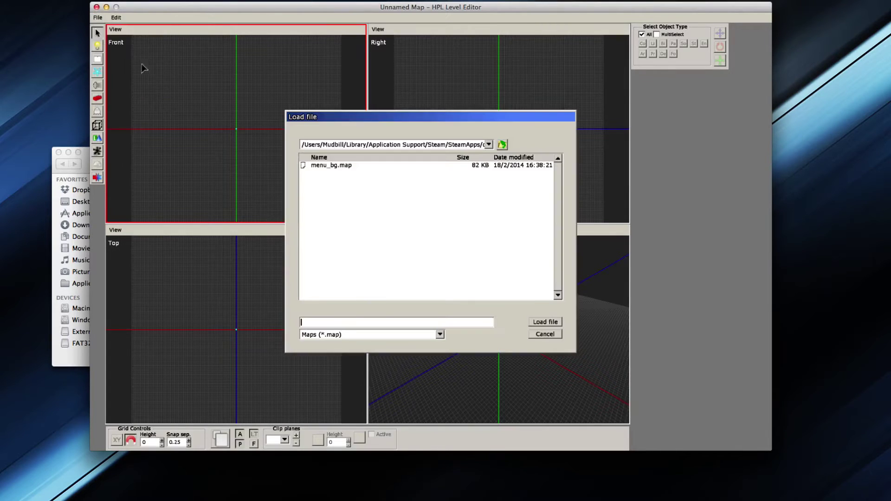
pyautogui.click(338, 166)
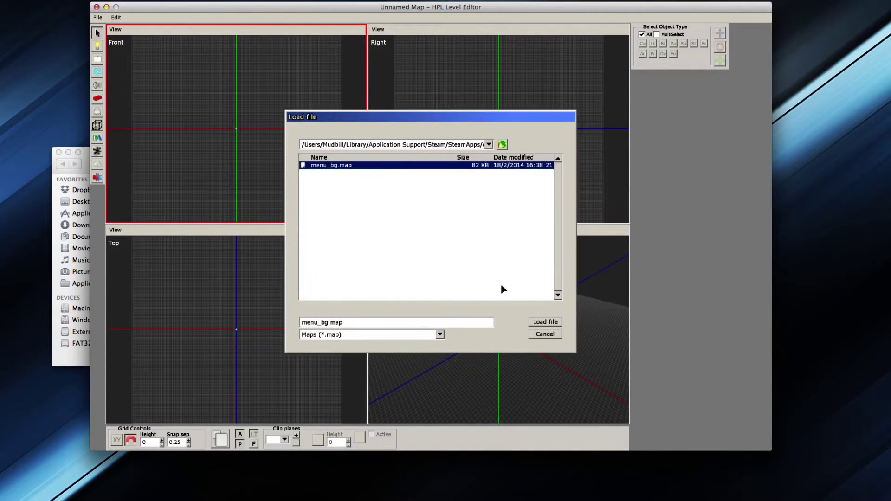
pyautogui.click(539, 323)
# Examine the floor plane, the skeleton and the SpotLight_1 light above it in the loaded menu map
pyautogui.scroll(4, 458, 307)
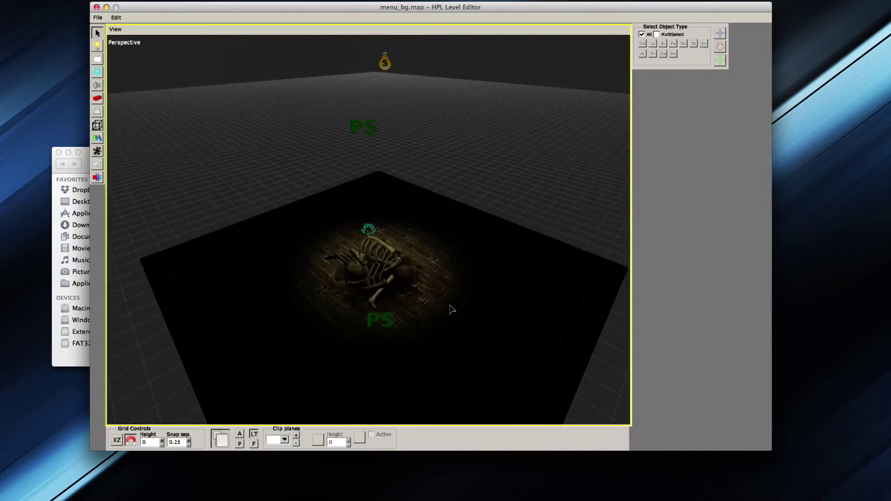
pyautogui.keyDown('alt'); pyautogui.moveTo(452, 308); pyautogui.dragTo(441, 334, button='middle'); pyautogui.keyUp('alt')
pyautogui.scroll(-5, 440, 333)
pyautogui.keyDown('alt'); pyautogui.moveTo(432, 310); pyautogui.dragTo(323, 274); pyautogui.keyUp('alt')
pyautogui.scroll(-3, 339, 276)
pyautogui.click(413, 299)
pyautogui.scroll(-5, 390, 293)
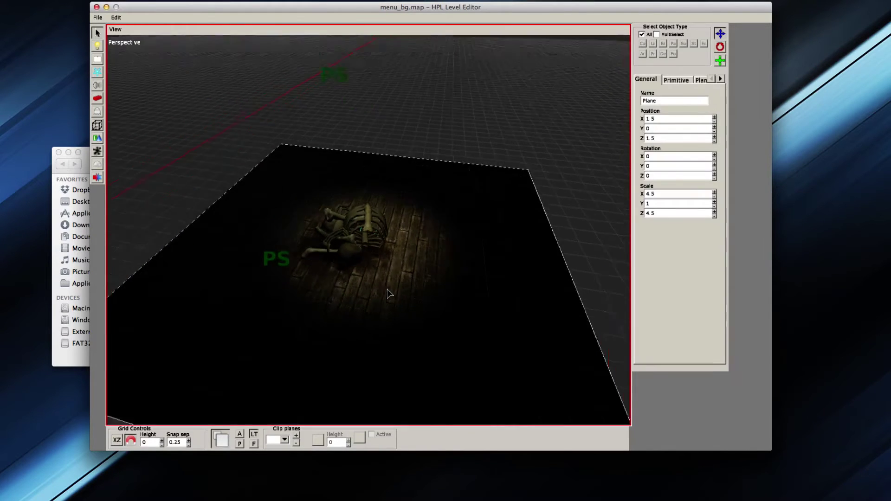
pyautogui.click(517, 252)
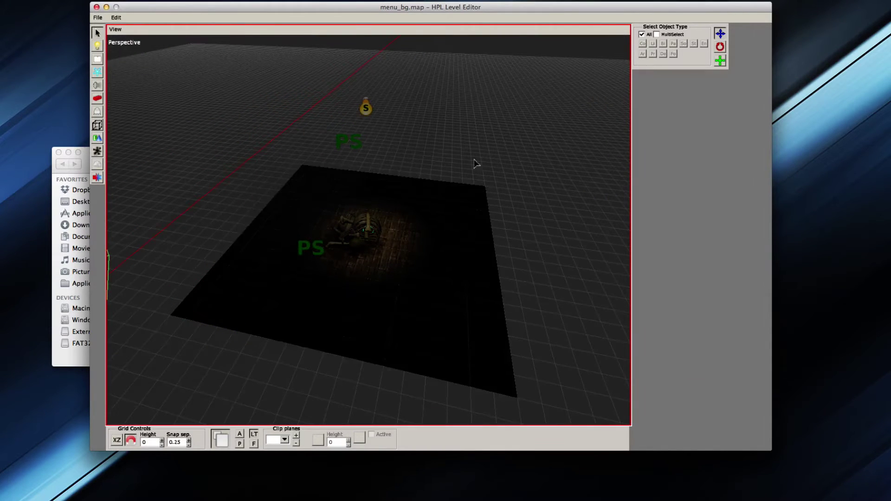
pyautogui.click(365, 108)
pyautogui.keyDown('alt'); pyautogui.moveTo(365, 109); pyautogui.dragTo(385, 165); pyautogui.keyUp('alt')
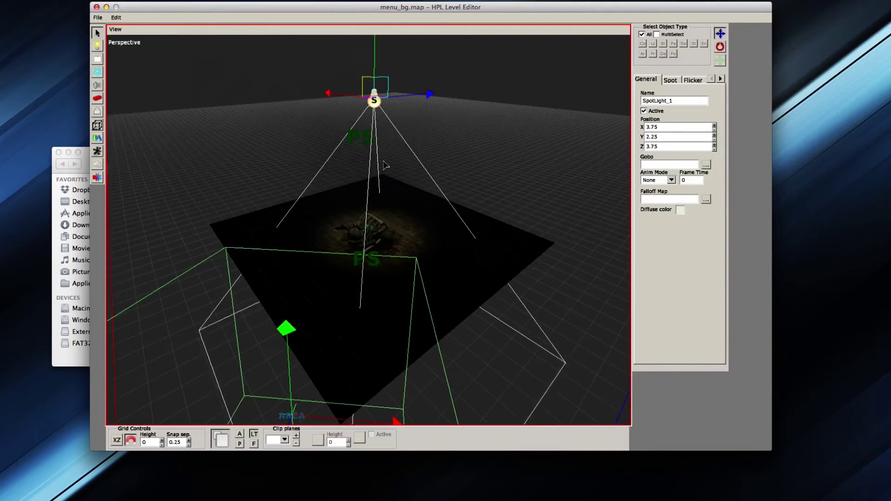
# Examine the CameraPos PlayerStart area's placement, rotation and aim toward the skeleton on the floor
pyautogui.scroll(-3, 424, 227)
pyautogui.keyDown('alt'); pyautogui.moveTo(378, 288); pyautogui.dragTo(396, 275); pyautogui.keyUp('alt')
pyautogui.click(422, 263)
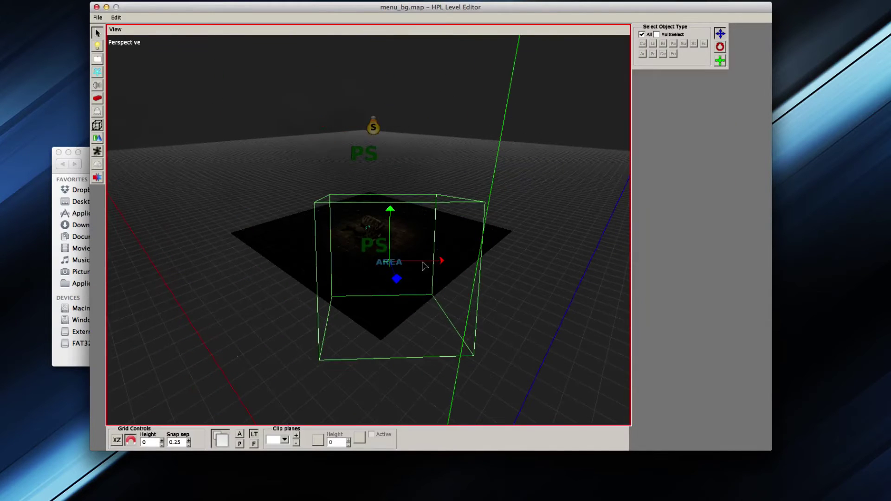
pyautogui.click(395, 266)
pyautogui.keyDown('alt'); pyautogui.moveTo(462, 292); pyautogui.dragTo(532, 247); pyautogui.keyUp('alt')
pyautogui.moveTo(431, 269)
pyautogui.keyDown('alt'); pyautogui.mouseDown()
pyautogui.moveTo(483, 279)
pyautogui.moveTo(442, 285)
pyautogui.moveTo(445, 274)
pyautogui.mouseUp(); pyautogui.keyUp('alt')
pyautogui.click(445, 158)
pyautogui.keyDown('alt'); pyautogui.moveTo(445, 159); pyautogui.dragTo(415, 279); pyautogui.keyUp('alt')
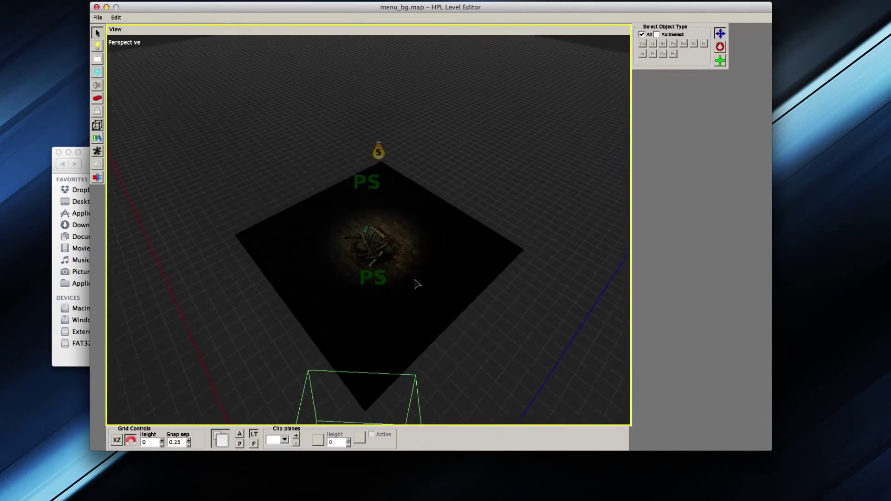
pyautogui.keyDown('alt'); pyautogui.moveTo(483, 262); pyautogui.dragTo(371, 237); pyautogui.keyUp('alt')
pyautogui.click(494, 240)
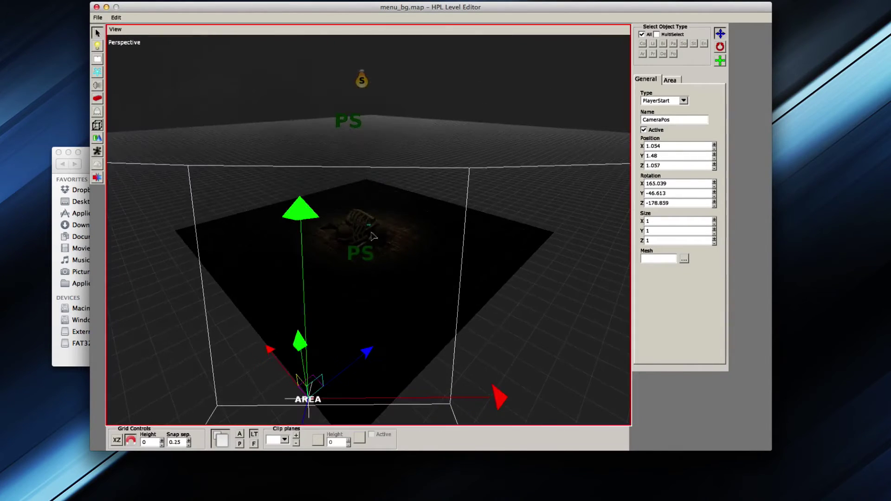
# Switch to the game's folder listing and duplicate menu_bg.map inside main_menu/main
pyautogui.click(75, 151)
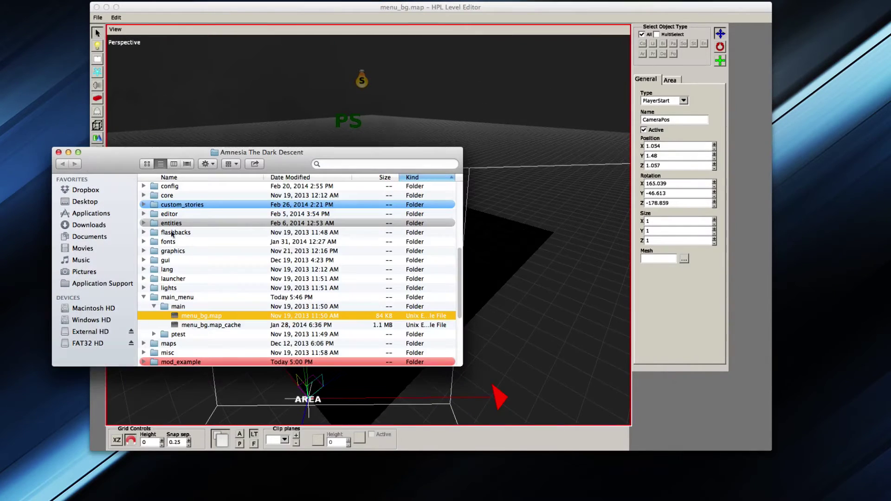
pyautogui.click(204, 324)
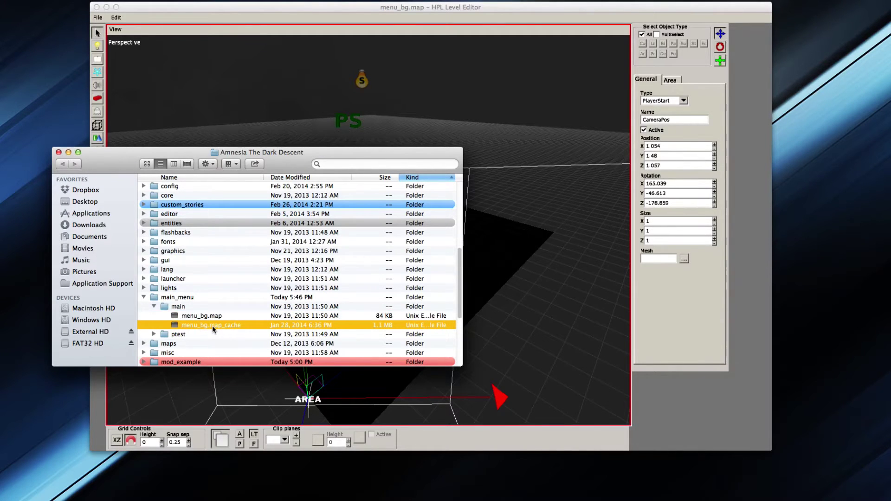
pyautogui.rightClick(200, 318)
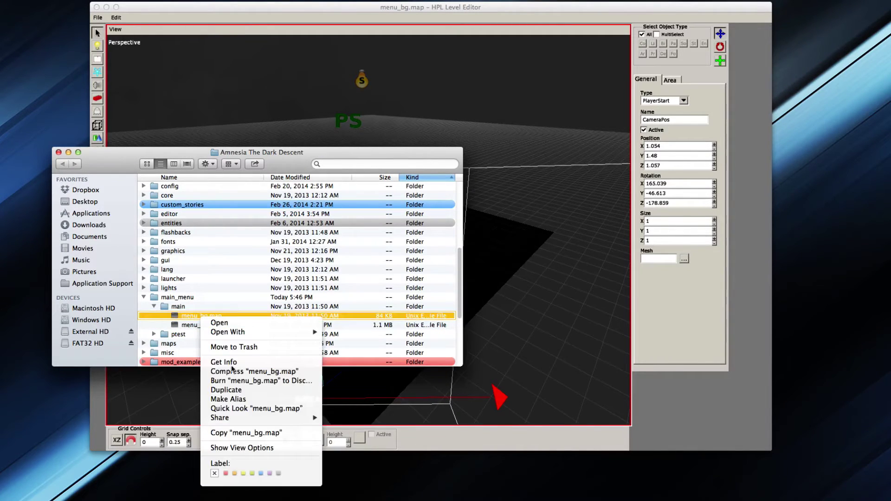
pyautogui.click(228, 390)
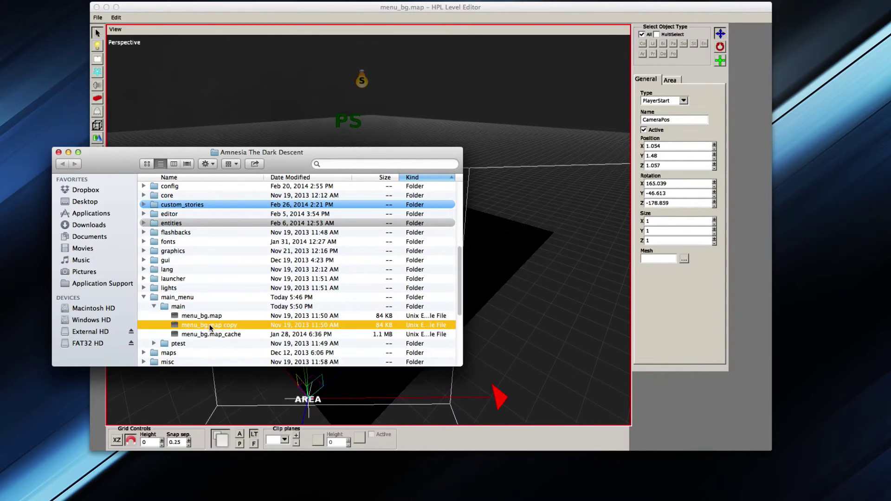
# Compare the original menu_bg.map with its duplicate and move the duplicate to the trash
pyautogui.click(242, 318)
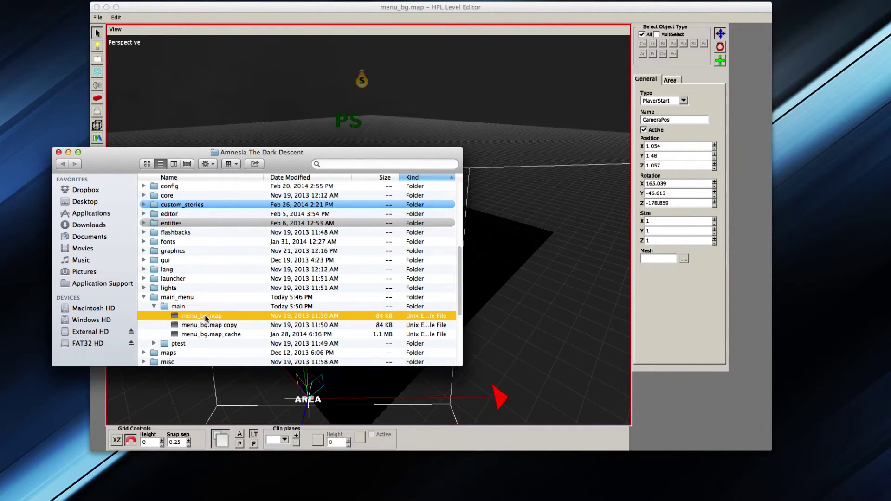
pyautogui.press('Down')
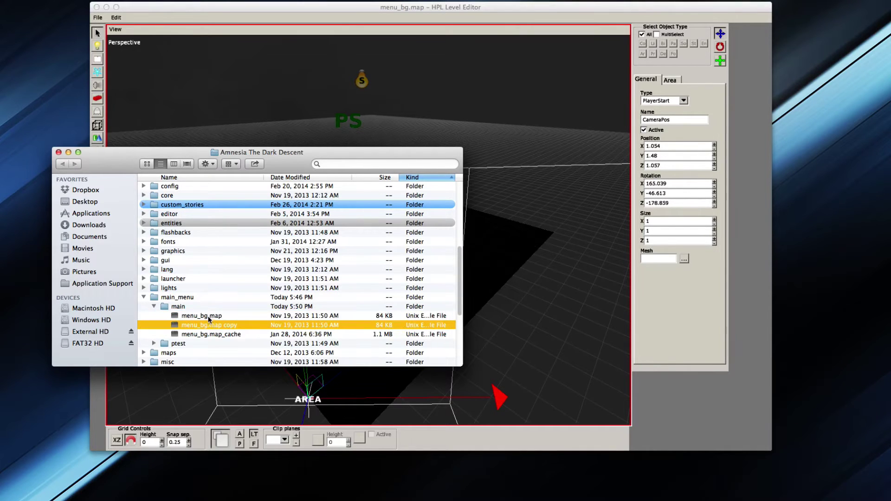
pyautogui.press('Up')
pyautogui.press('Down')
pyautogui.press('Up')
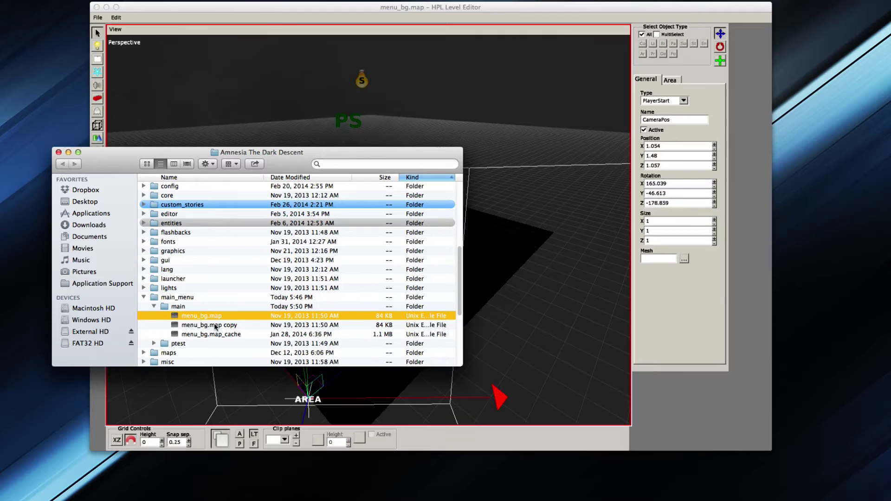
pyautogui.press('Down')
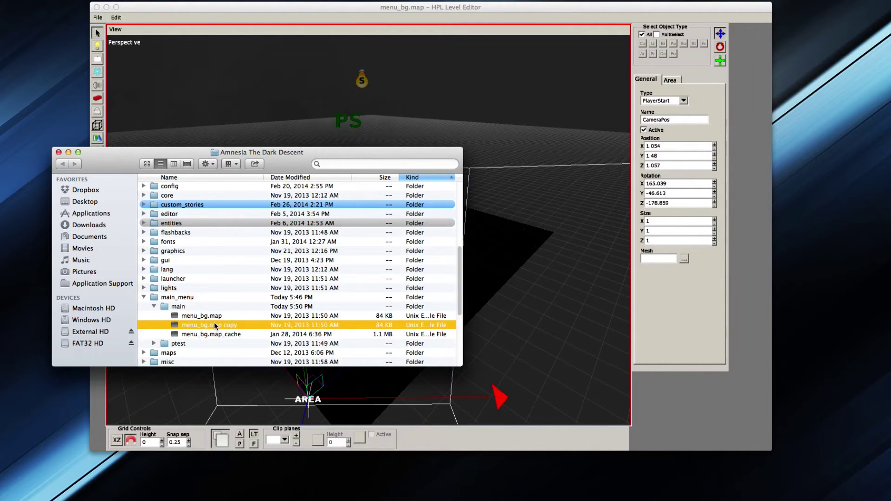
pyautogui.press('super+BackSpace')
pyautogui.press('Up')
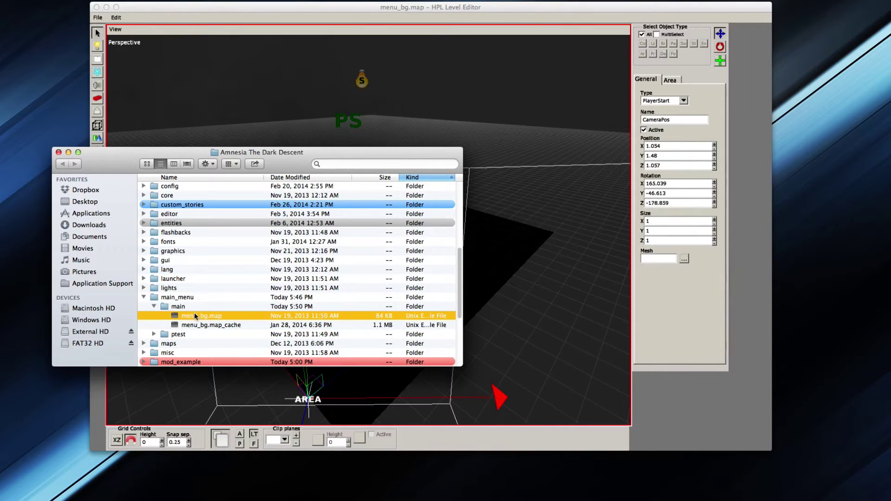
# Move the menu_bg.map_cache file to the trash and select menu_bg.map
pyautogui.click(198, 325)
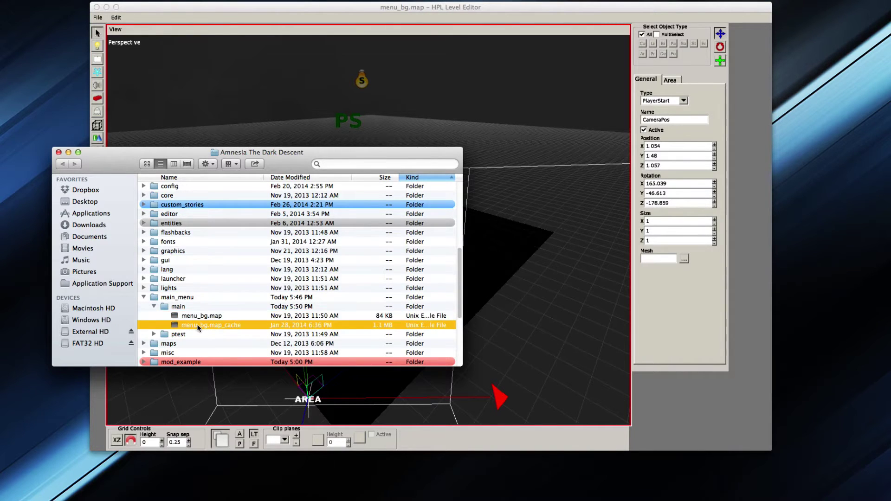
pyautogui.press('super+BackSpace')
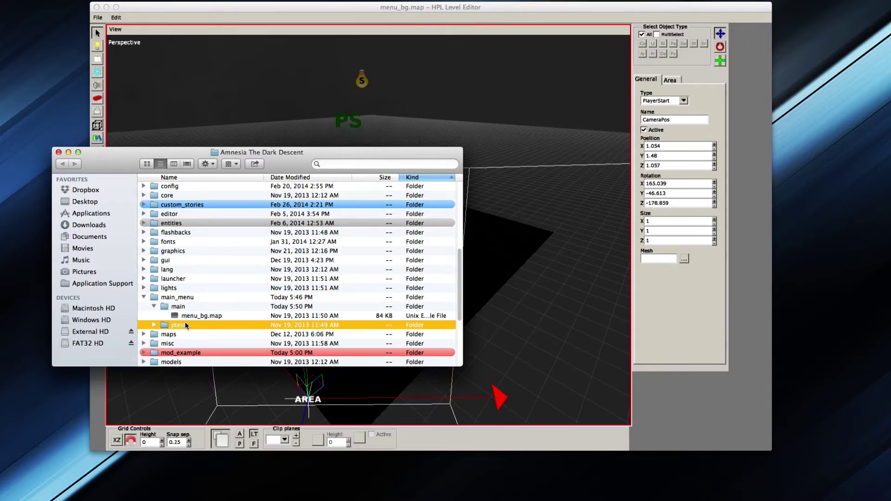
pyautogui.click(186, 317)
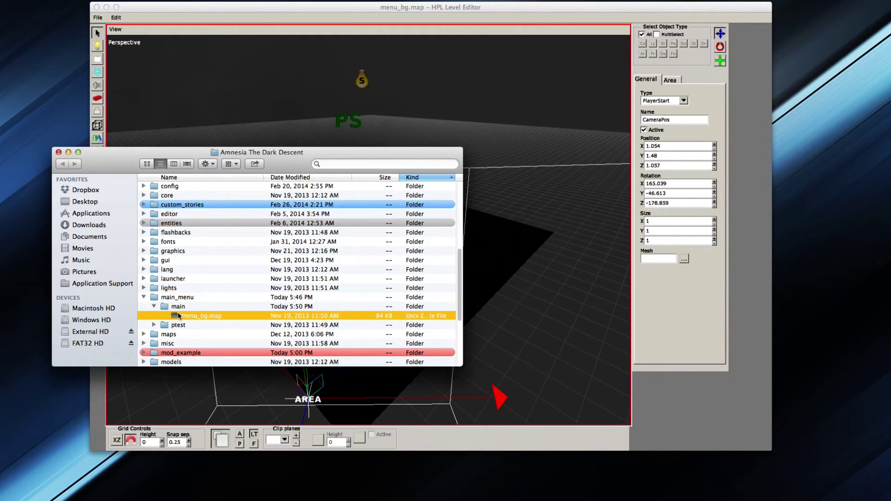
# Expand the game's config folder and open menu.cfg in the text editor
pyautogui.scroll(1, 178, 301)
pyautogui.scroll(3, 152, 229)
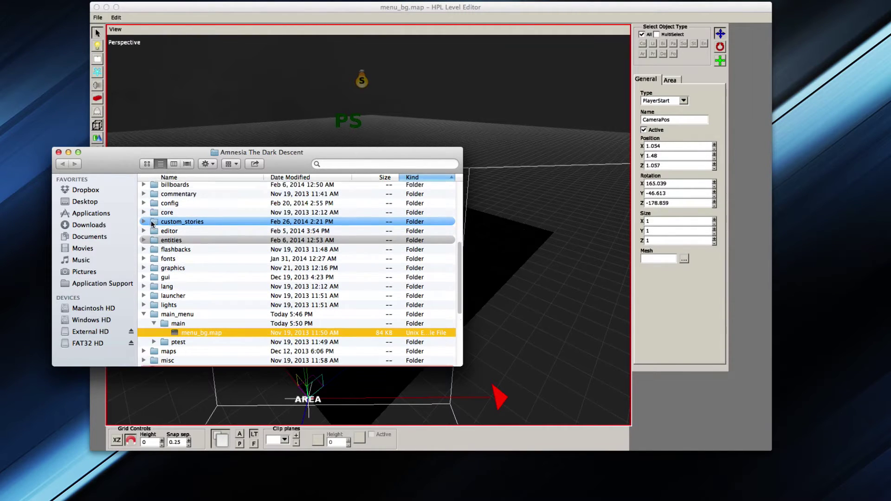
pyautogui.click(142, 218)
pyautogui.scroll(10, 150, 267)
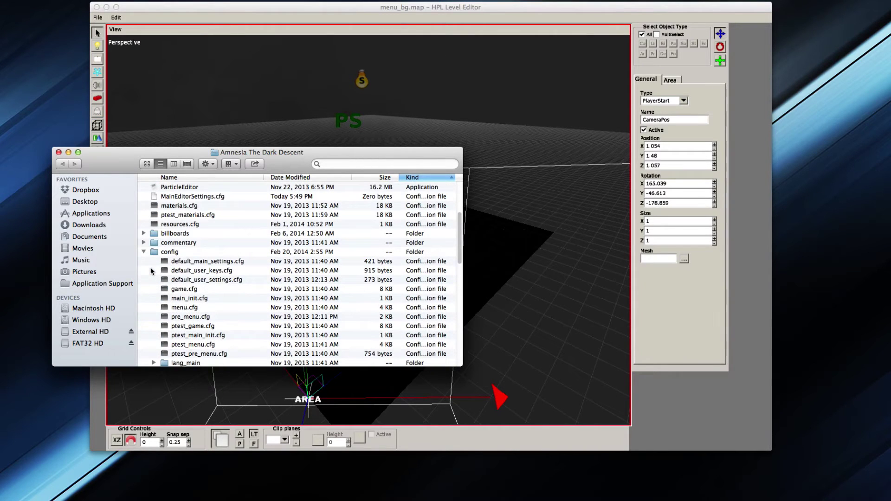
pyautogui.click(170, 253)
pyautogui.scroll(-2, 179, 278)
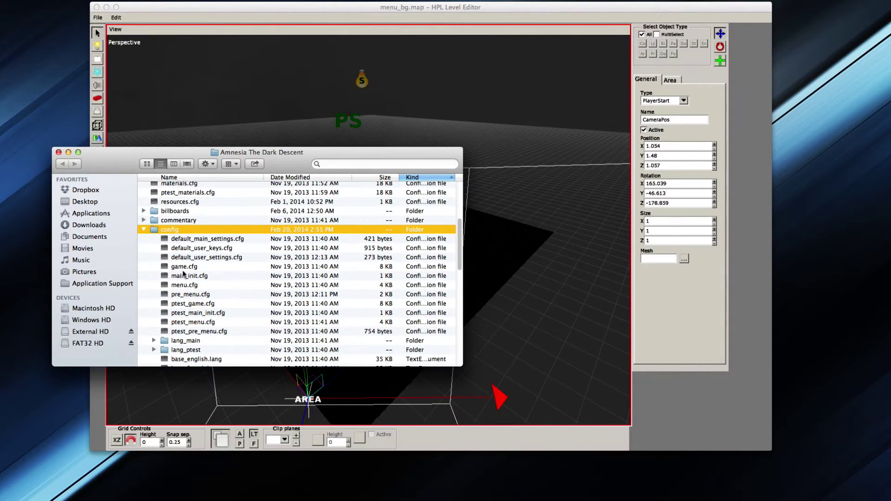
pyautogui.click(185, 285)
pyautogui.scroll(-3, 189, 277)
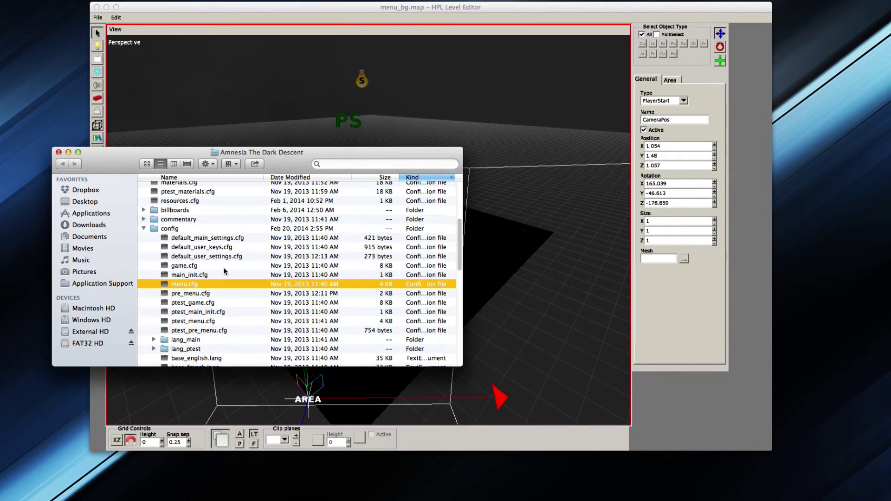
pyautogui.rightClick(184, 250)
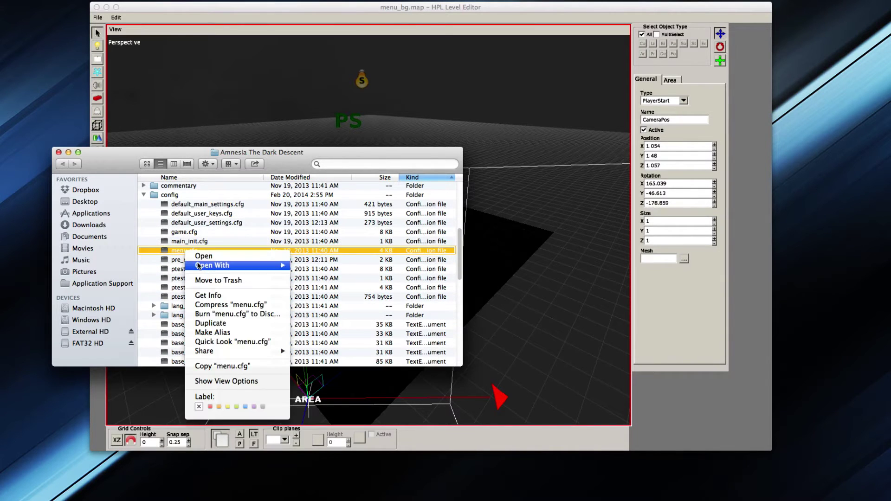
pyautogui.moveTo(269, 266)
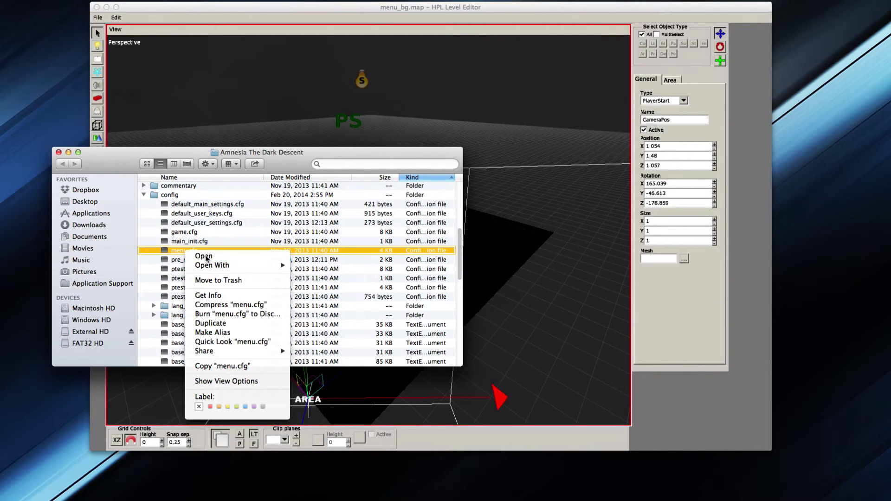
pyautogui.click(201, 257)
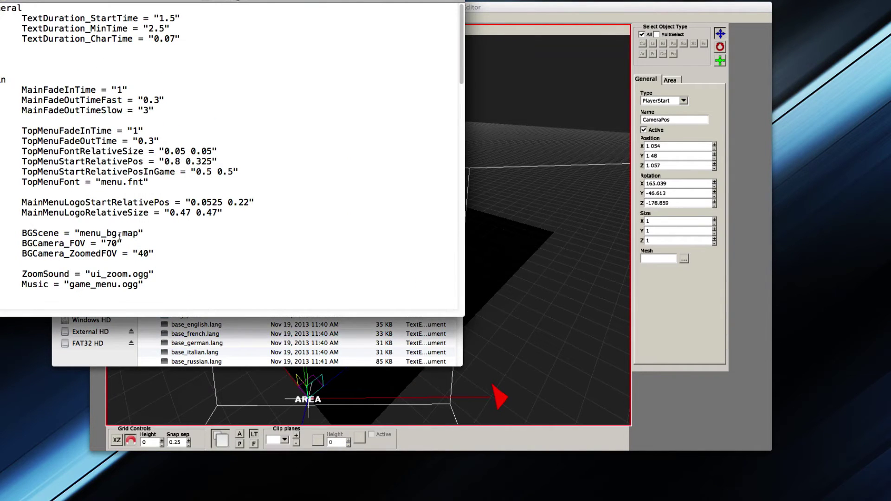
# Examine the BGScene map name and the BGCamera_FOV and BGCamera_ZoomedFOV entries in the Main section of menu.cfg
pyautogui.moveTo(79, 232); pyautogui.dragTo(138, 232)
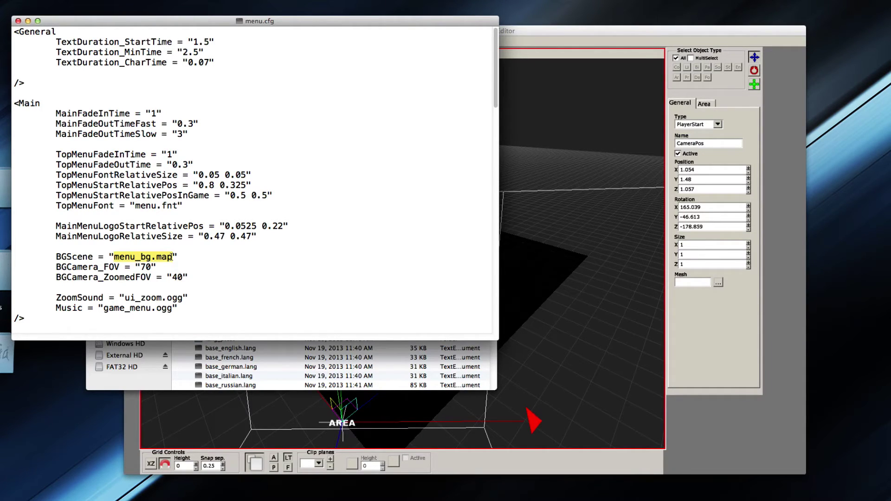
pyautogui.click(171, 257)
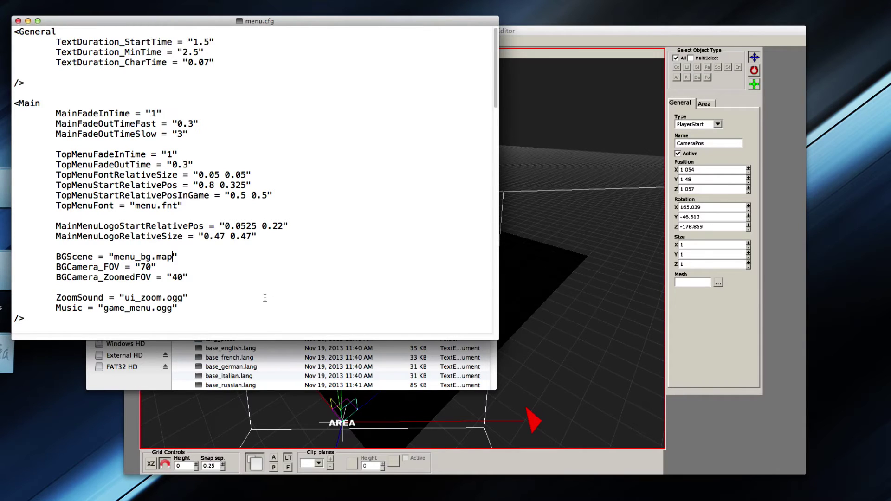
pyautogui.moveTo(173, 257)
pyautogui.mouseDown()
pyautogui.moveTo(112, 258)
pyautogui.moveTo(172, 257)
pyautogui.mouseUp()
pyautogui.click(153, 260)
pyautogui.click(114, 257)
pyautogui.click(173, 257)
pyautogui.moveTo(113, 258); pyautogui.dragTo(140, 268)
pyautogui.moveTo(172, 277)
pyautogui.mouseDown()
pyautogui.moveTo(182, 277)
pyautogui.moveTo(172, 278)
pyautogui.mouseUp()
pyautogui.click(182, 278)
pyautogui.click(173, 278)
pyautogui.moveTo(173, 278); pyautogui.dragTo(183, 277)
pyautogui.click(182, 277)
# Highlight the Music file name game_menu.ogg in the Main section of menu.cfg
pyautogui.scroll(-1, 174, 277)
pyautogui.scroll(-2, 174, 278)
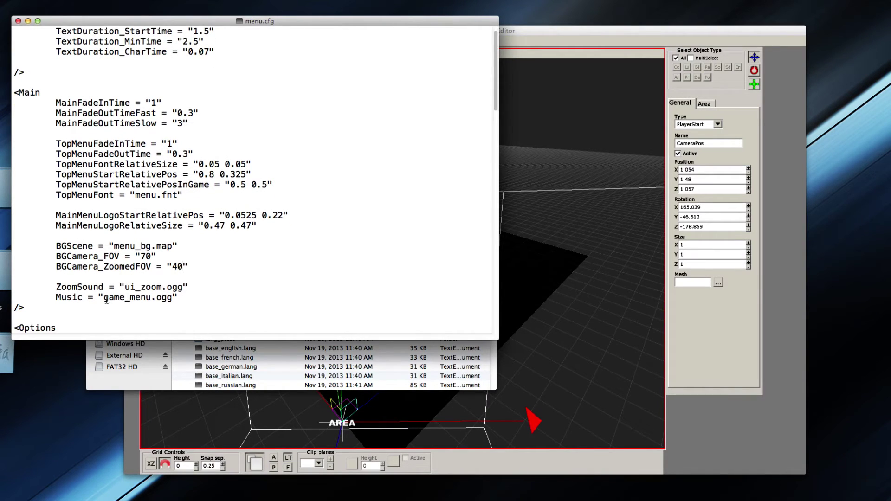
pyautogui.moveTo(104, 298); pyautogui.dragTo(172, 299)
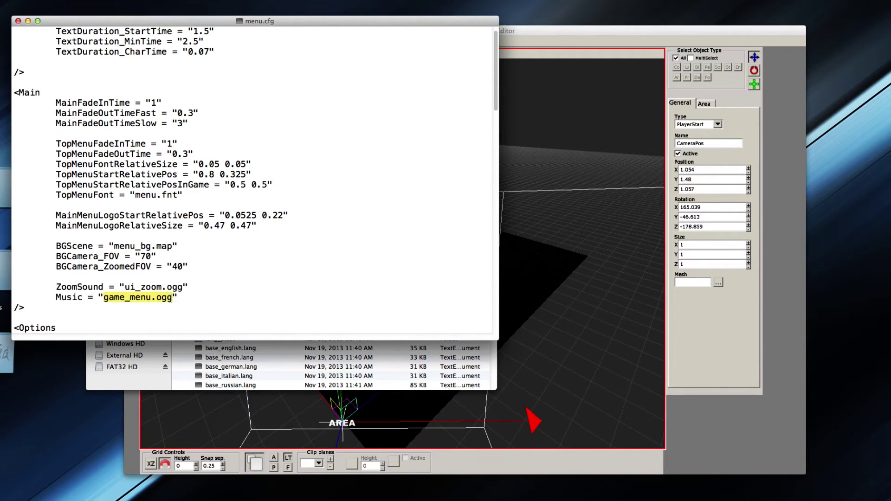
# Return to the game's folder window, collapse the config folder and expand the mod_example folder
pyautogui.click(234, 346)
pyautogui.scroll(-3, 217, 321)
pyautogui.scroll(4, 207, 299)
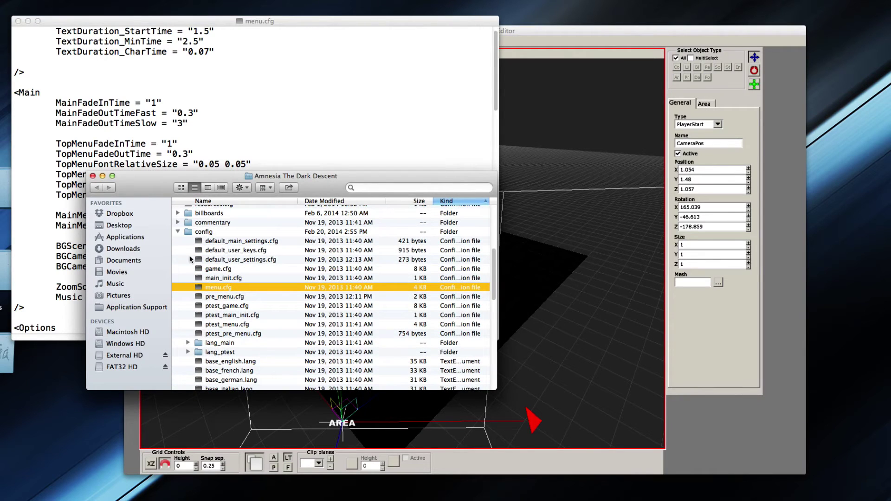
pyautogui.click(178, 231)
pyautogui.scroll(-4, 191, 311)
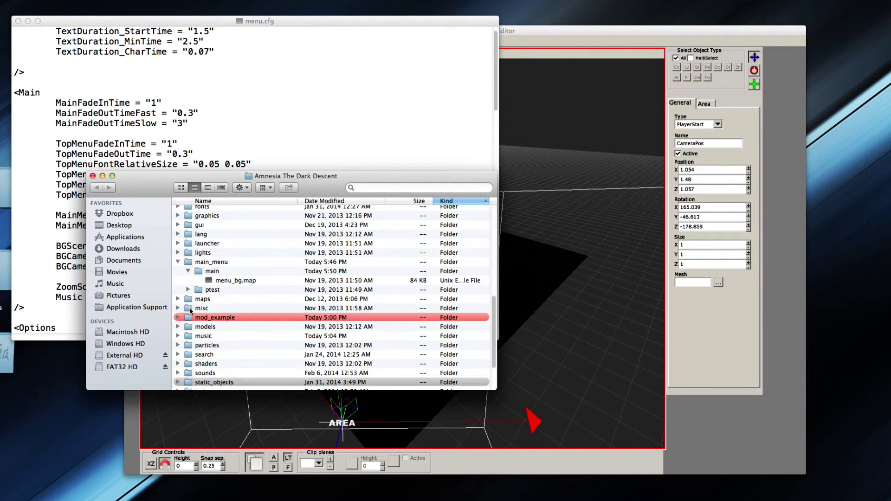
pyautogui.click(178, 317)
pyautogui.scroll(-2, 195, 307)
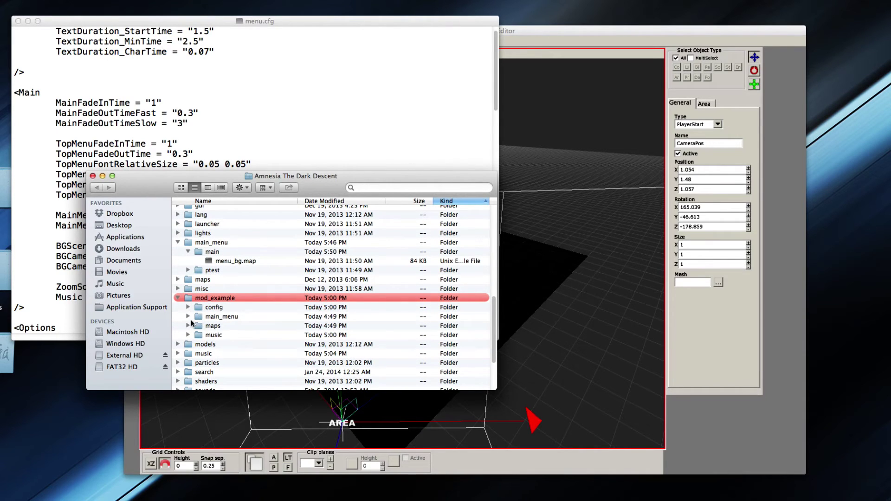
# Check the mod_example music folder for the night_of_chaos.ogg file and collapse the folder again
pyautogui.click(214, 320)
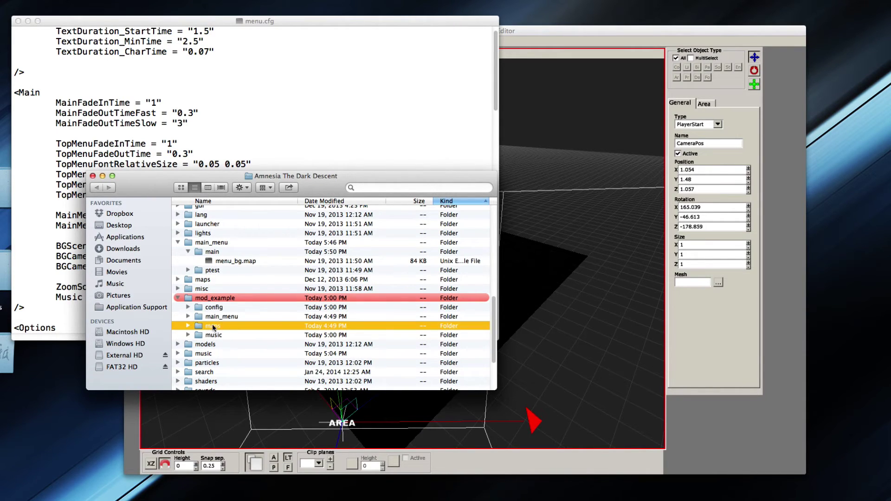
pyautogui.click(191, 335)
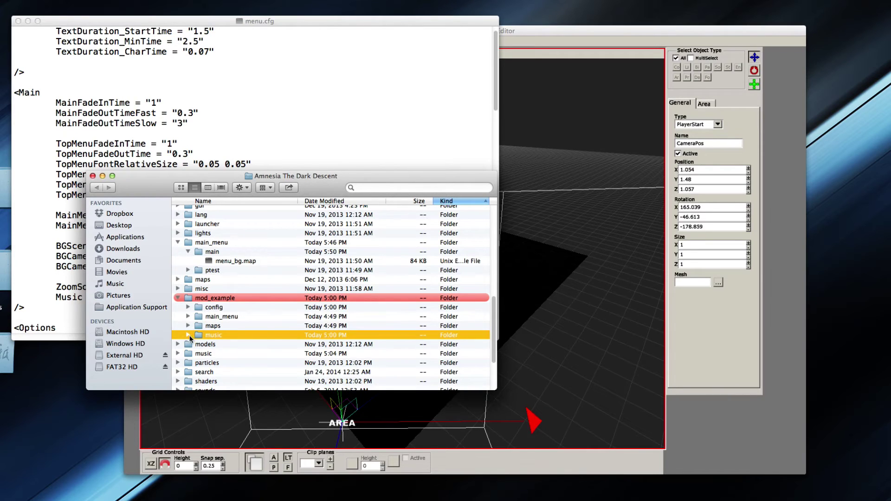
pyautogui.click(188, 335)
pyautogui.click(220, 345)
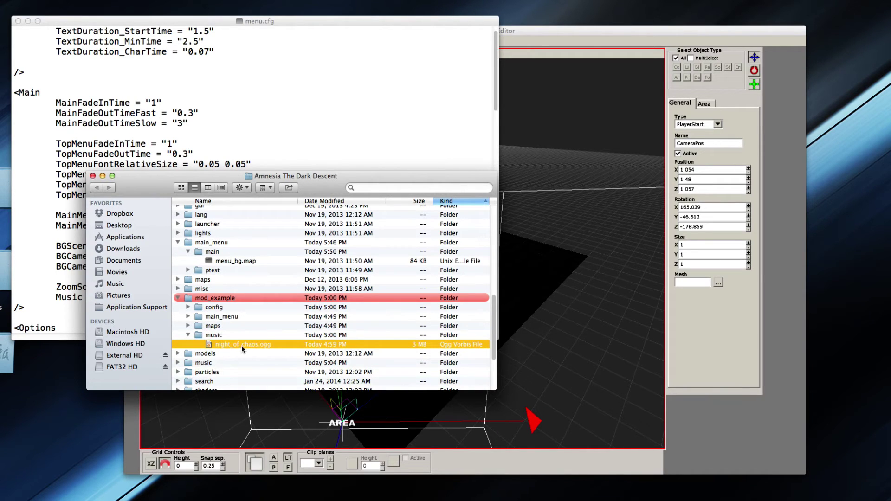
pyautogui.click(188, 335)
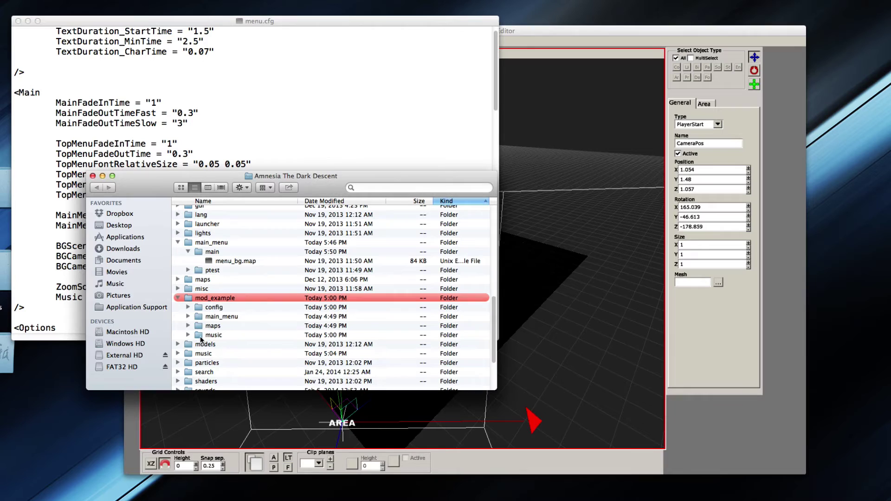
# Expand the main_menu folder inside mod_example and select its menu_bg.map file
pyautogui.click(188, 317)
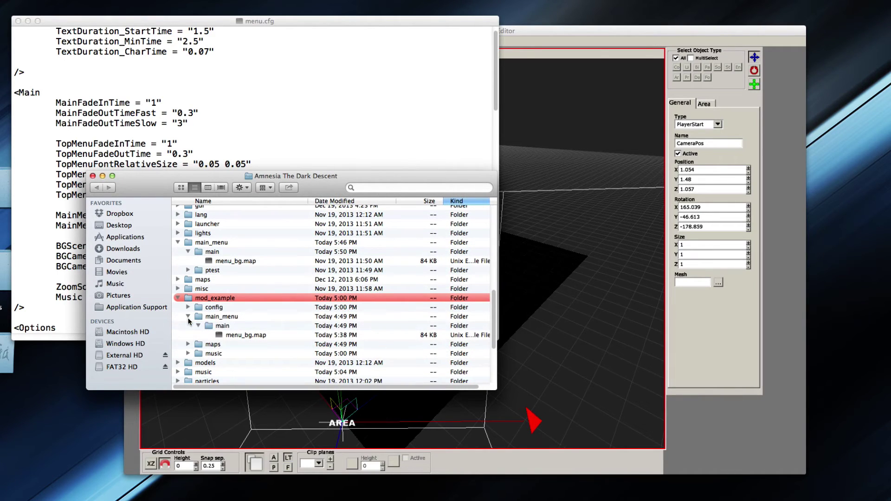
pyautogui.click(240, 335)
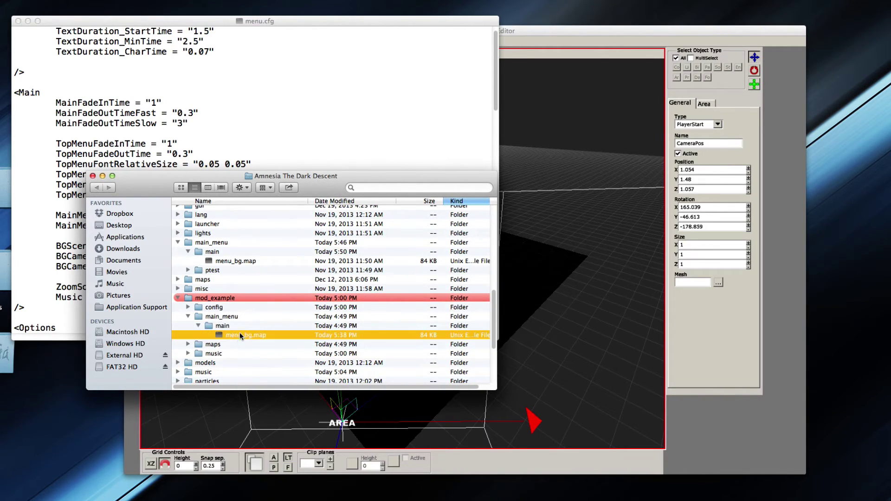
pyautogui.scroll(1, 239, 340)
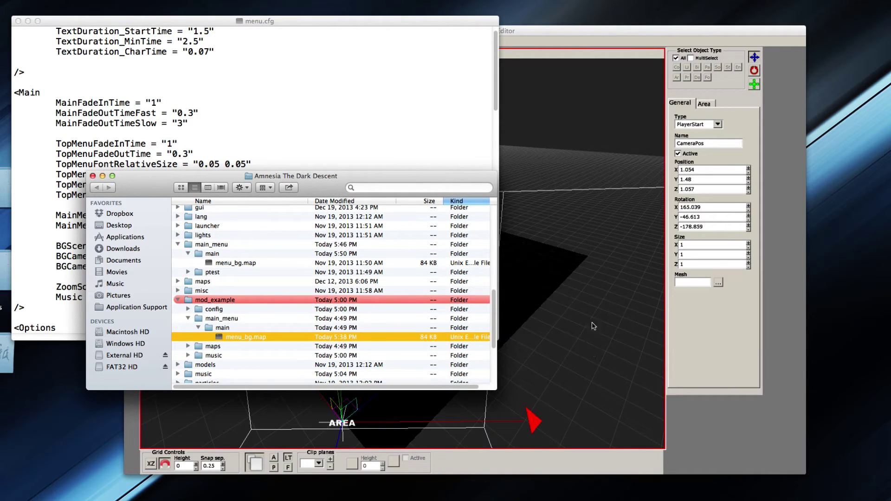
# Compare the game's own menu_bg.map with the menu_bg.map in mod_example by selecting each in turn
pyautogui.click(226, 264)
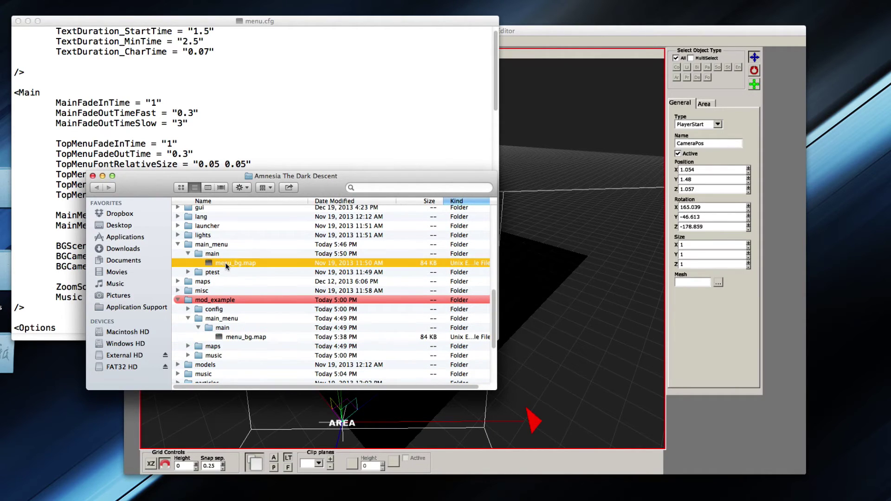
pyautogui.click(242, 336)
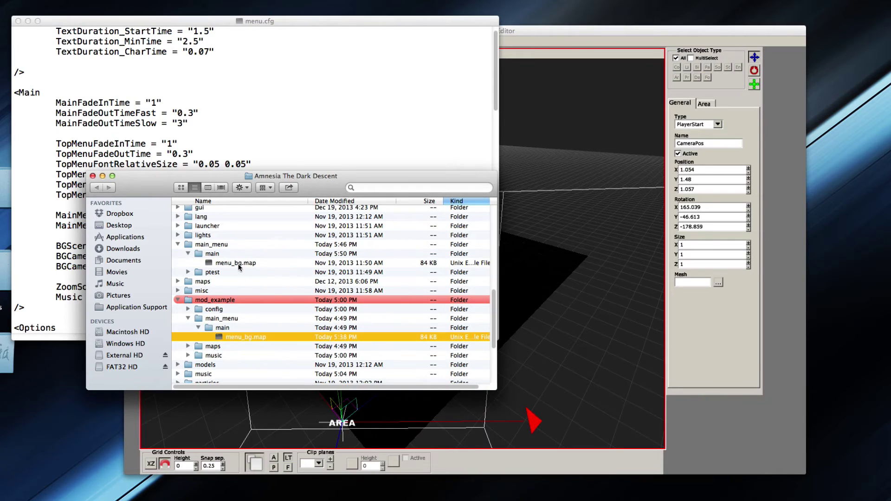
pyautogui.click(237, 262)
pyautogui.click(254, 335)
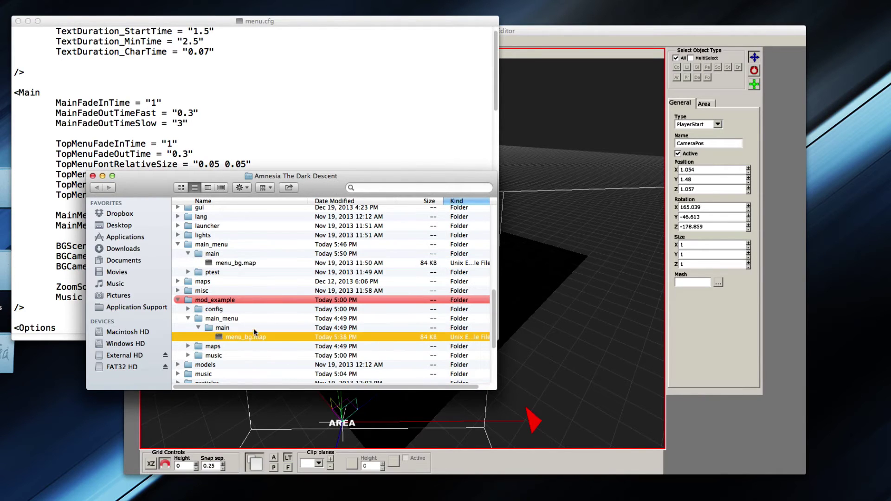
pyautogui.click(234, 263)
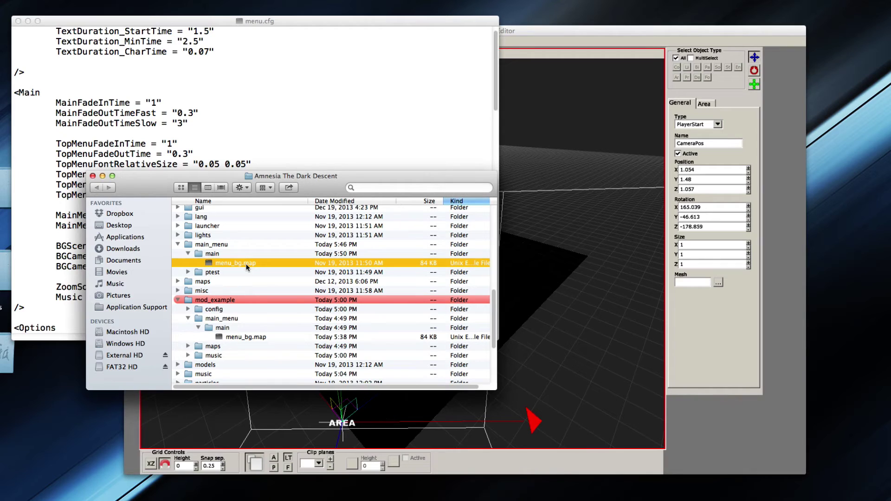
pyautogui.click(232, 336)
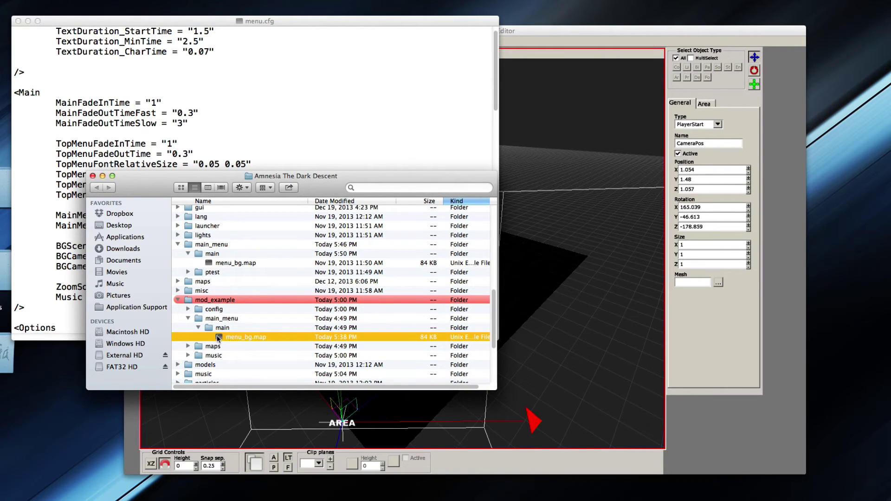
# Collapse the main_menu folder inside mod_example and expand the mod's config folder
pyautogui.click(198, 327)
pyautogui.click(188, 319)
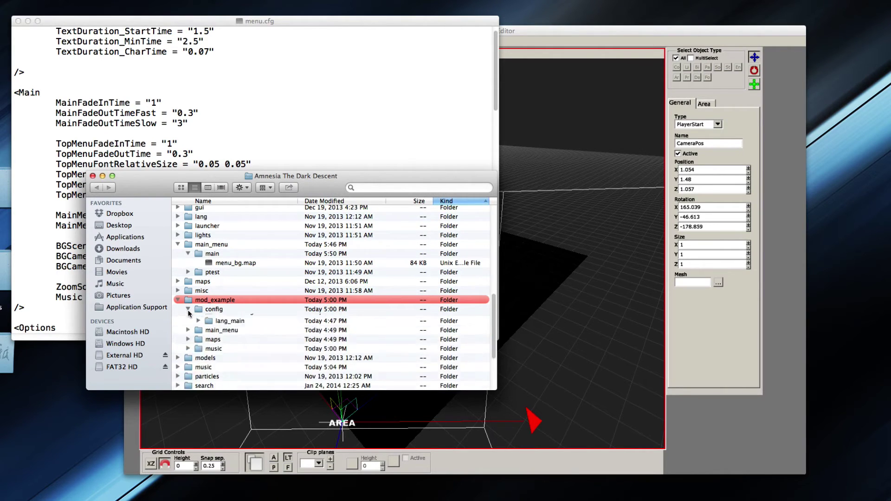
pyautogui.click(188, 309)
pyautogui.scroll(-5, 218, 310)
pyautogui.scroll(2, 227, 310)
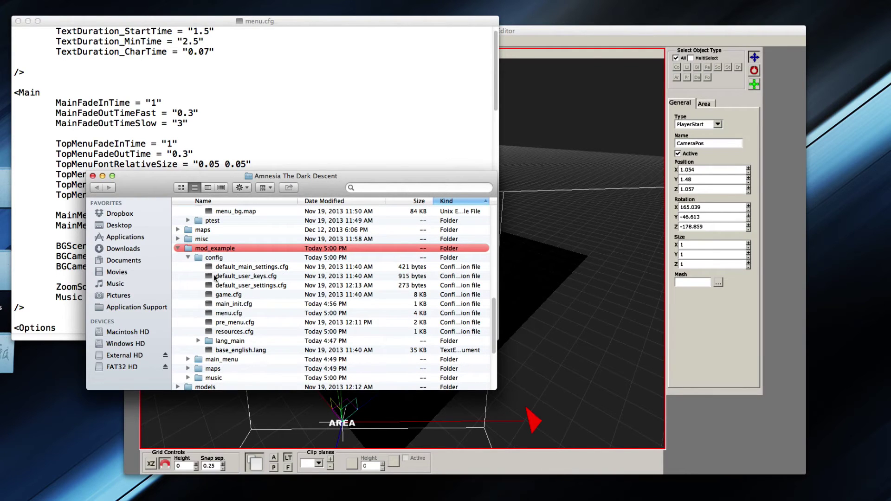
# Open the menu.cfg from mod_example and place its window beside the game's original menu.cfg
pyautogui.click(229, 313)
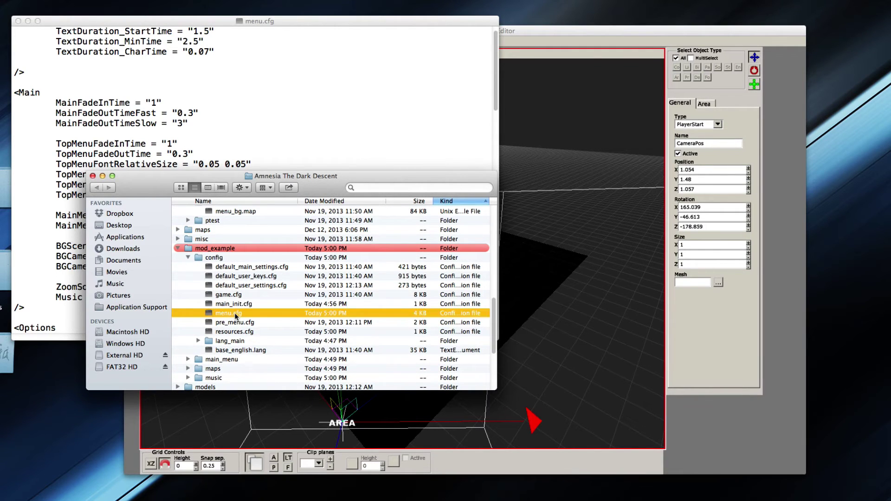
pyautogui.press('space')
pyautogui.moveTo(209, 24); pyautogui.dragTo(671, 24)
pyautogui.scroll(1, 219, 169)
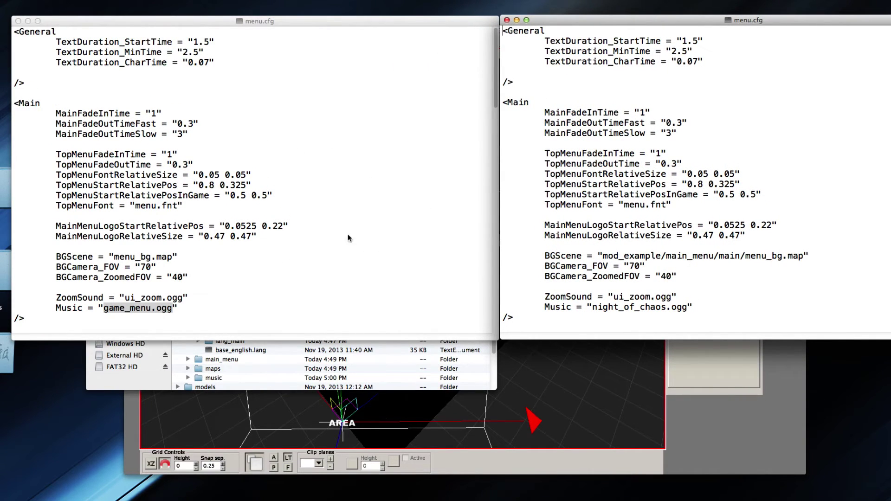
# Highlight the BGScene value menu_bg.map in the original menu.cfg
pyautogui.click(187, 300)
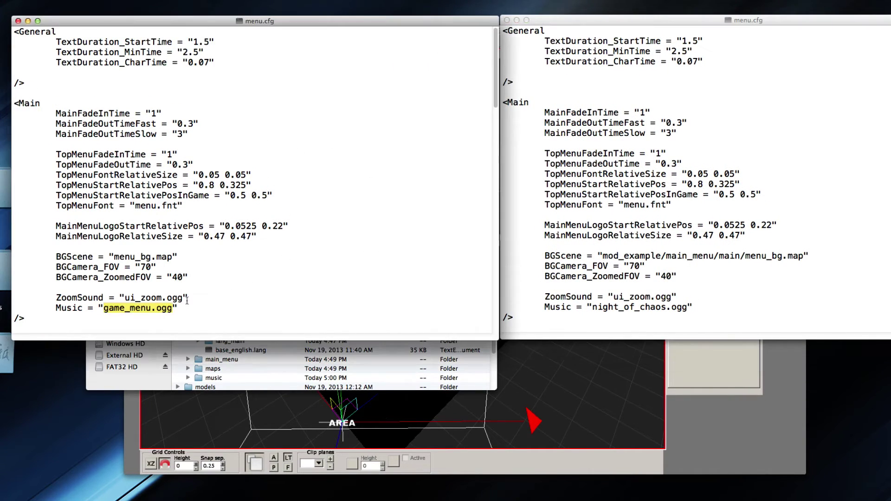
pyautogui.click(120, 308)
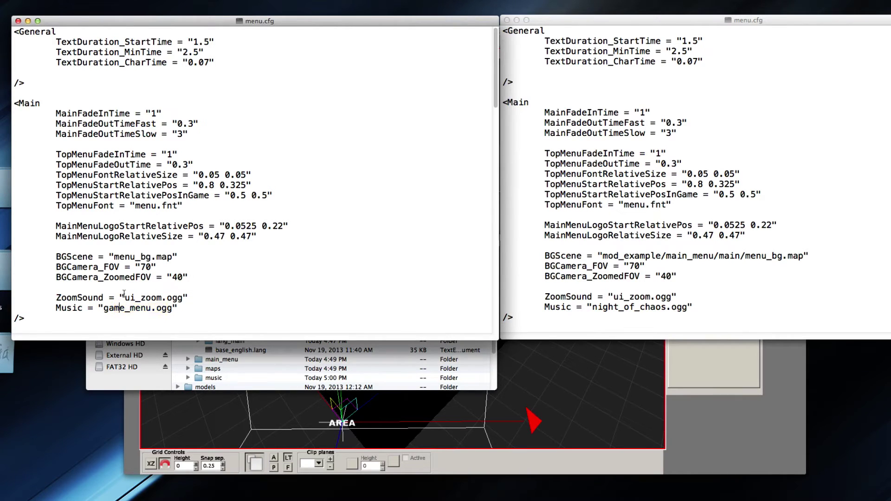
pyautogui.click(114, 256)
pyautogui.moveTo(115, 256); pyautogui.dragTo(171, 257)
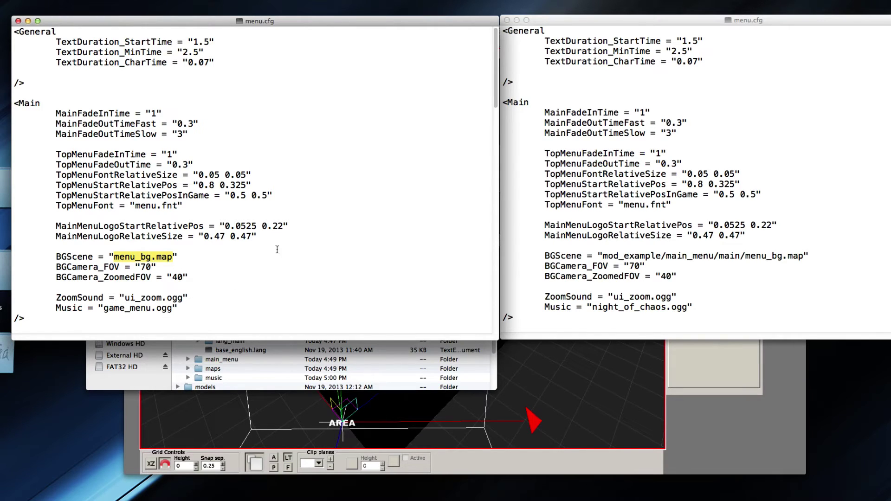
# Highlight the menu_bg.map file name at the end of the BGScene path in the mod's menu.cfg
pyautogui.click(772, 258)
pyautogui.moveTo(746, 256); pyautogui.dragTo(802, 253)
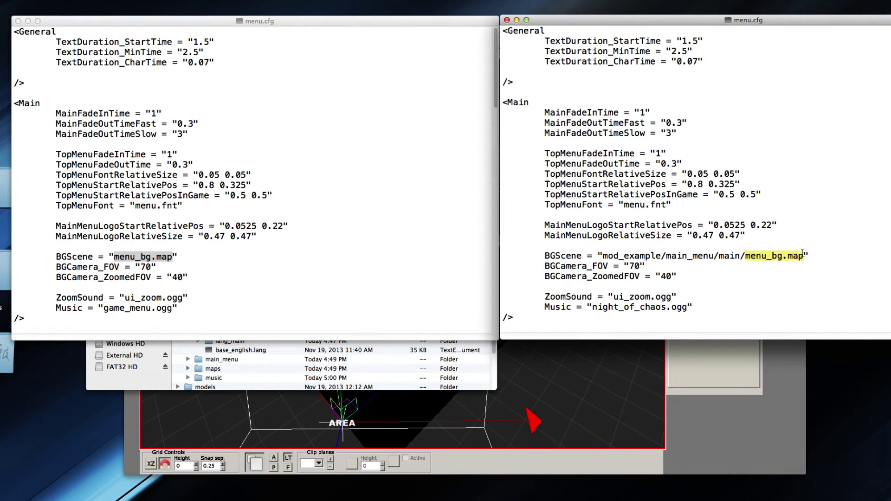
pyautogui.click(803, 255)
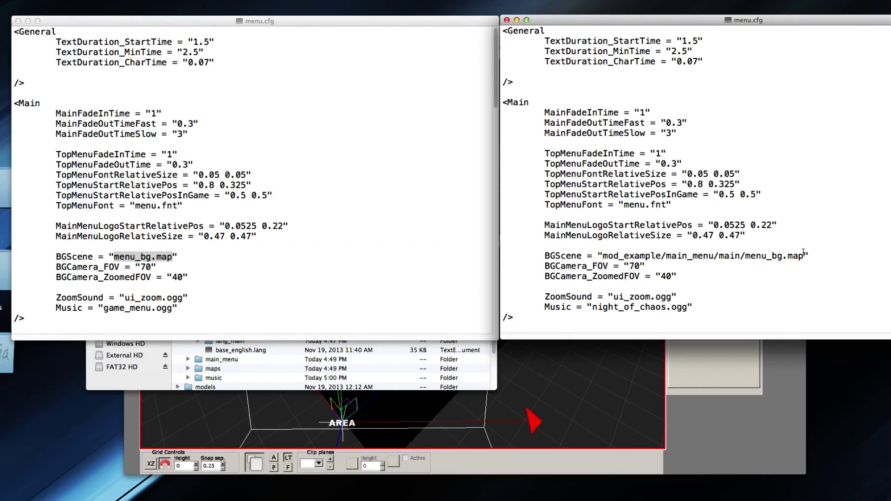
pyautogui.moveTo(746, 256); pyautogui.dragTo(804, 254)
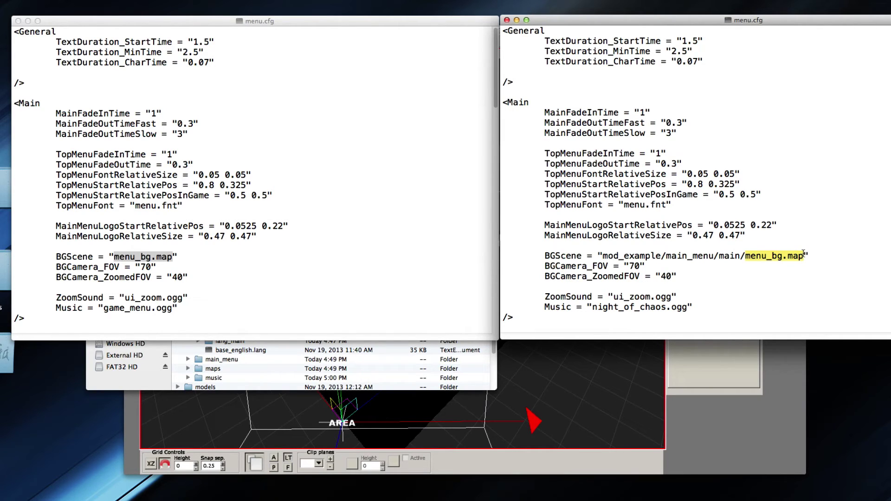
pyautogui.moveTo(745, 256); pyautogui.dragTo(805, 256)
pyautogui.click(805, 255)
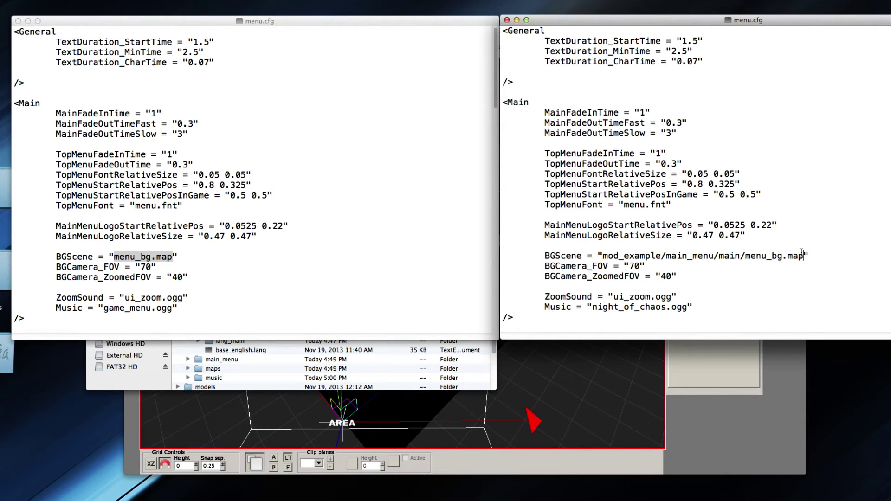
# Highlight the folder part mod_example/main_menu/main/ and its final slash in the mod's BGScene path
pyautogui.moveTo(745, 255); pyautogui.dragTo(606, 254)
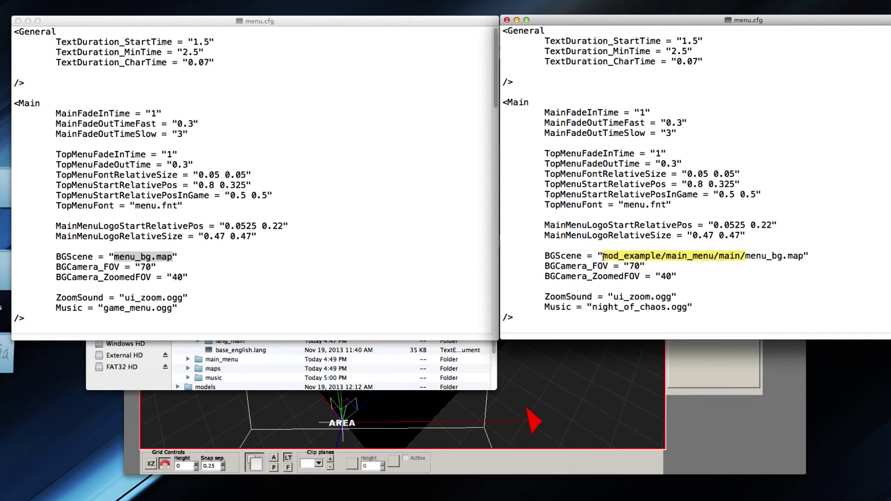
pyautogui.click(746, 256)
pyautogui.moveTo(746, 255); pyautogui.dragTo(742, 256)
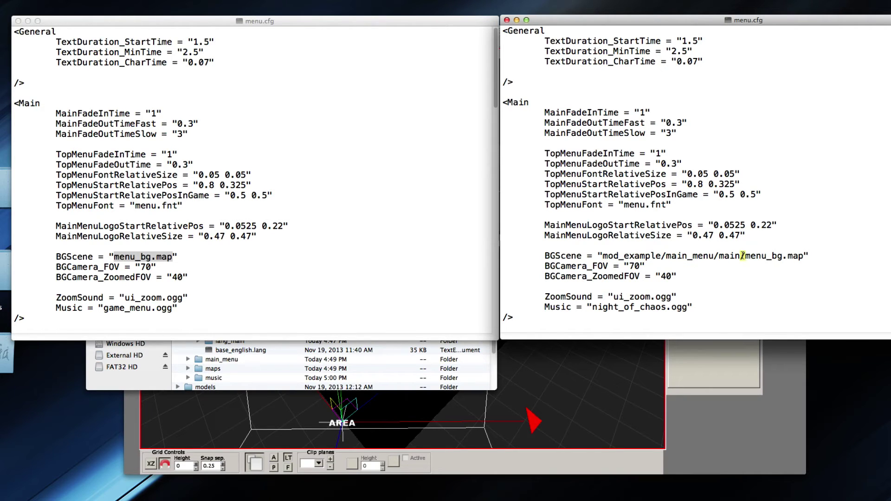
# Highlight the main_menu/main/menu_bg.map portion of the BGScene path in the mod's menu.cfg
pyautogui.click(665, 256)
pyautogui.doubleClick(682, 256)
pyautogui.click(662, 255)
pyautogui.moveTo(666, 256); pyautogui.dragTo(803, 256)
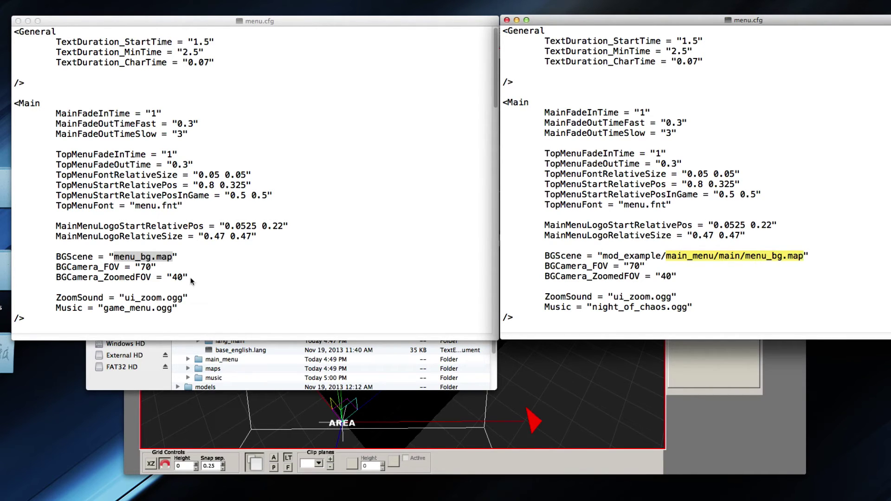
# Trace the path through the game's main_menu and main folders to menu_bg.map in the folder window
pyautogui.click(249, 358)
pyautogui.scroll(4, 235, 317)
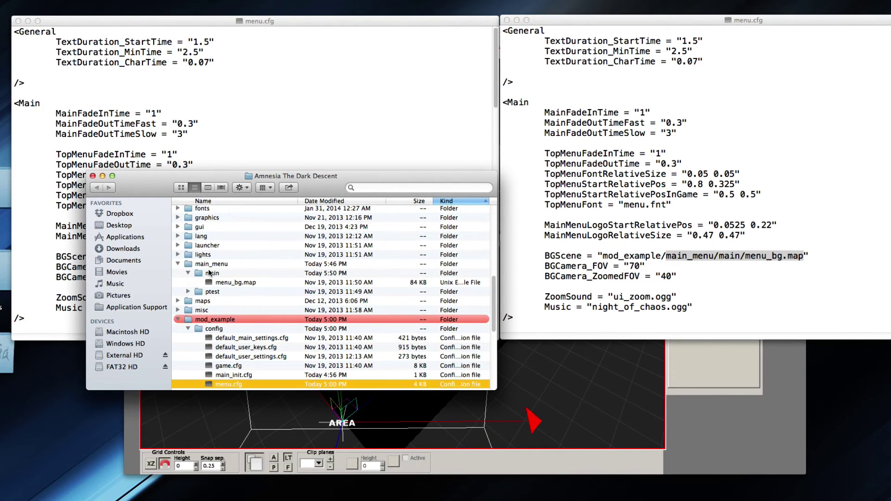
pyautogui.click(212, 266)
pyautogui.click(213, 274)
pyautogui.click(231, 282)
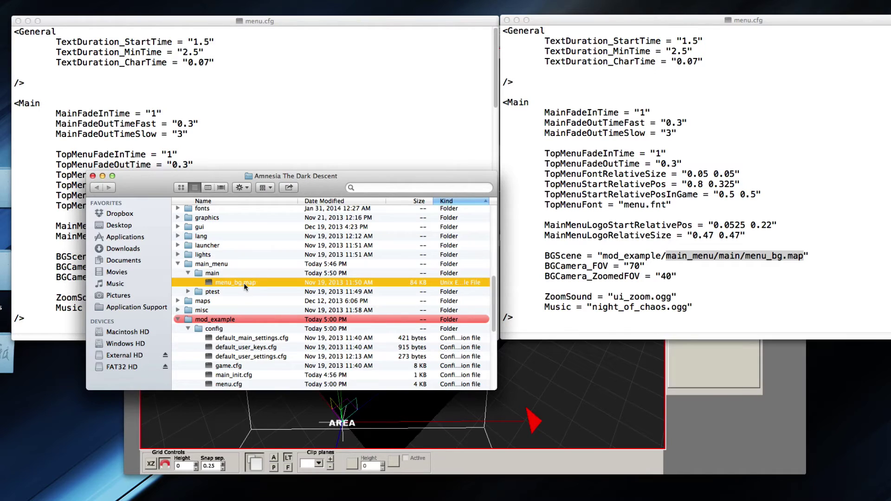
# Compare the mod_example part of the mod's BGScene path with the location of the game's top-level main_menu folder
pyautogui.click(649, 260)
pyautogui.moveTo(666, 257); pyautogui.dragTo(605, 257)
pyautogui.click(605, 256)
pyautogui.click(203, 265)
pyautogui.click(201, 263)
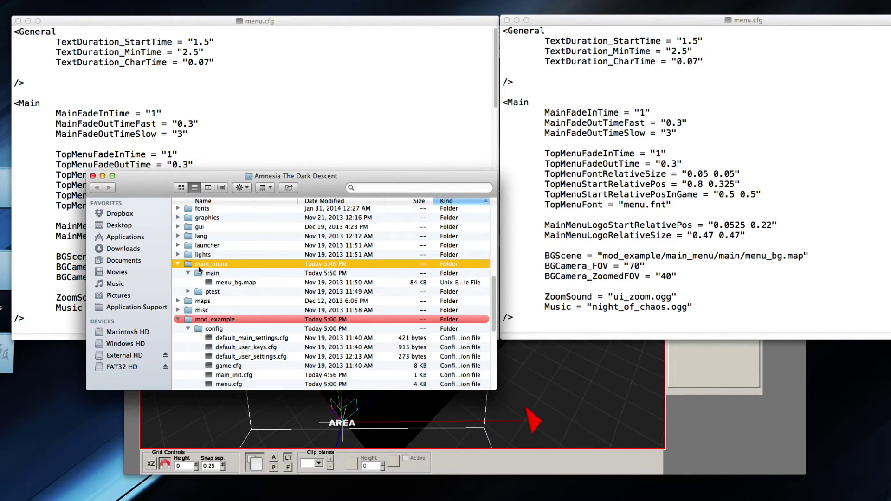
pyautogui.scroll(1, 200, 269)
pyautogui.scroll(1, 201, 274)
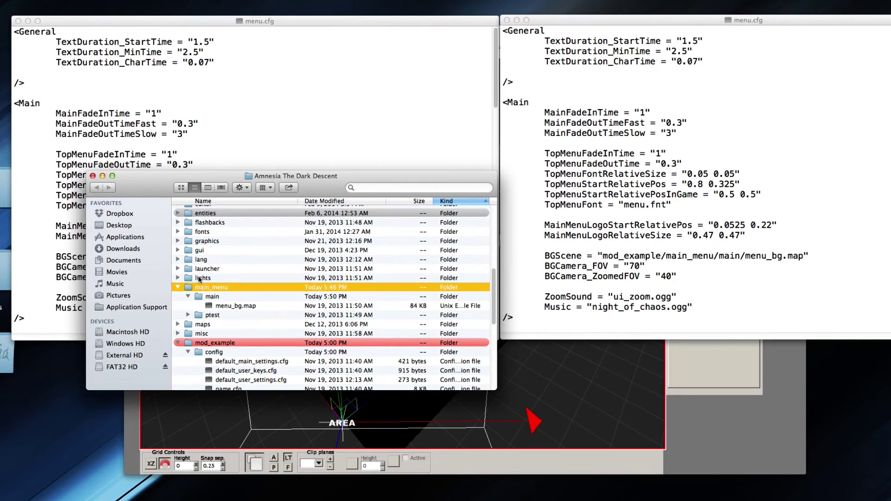
pyautogui.scroll(6, 204, 279)
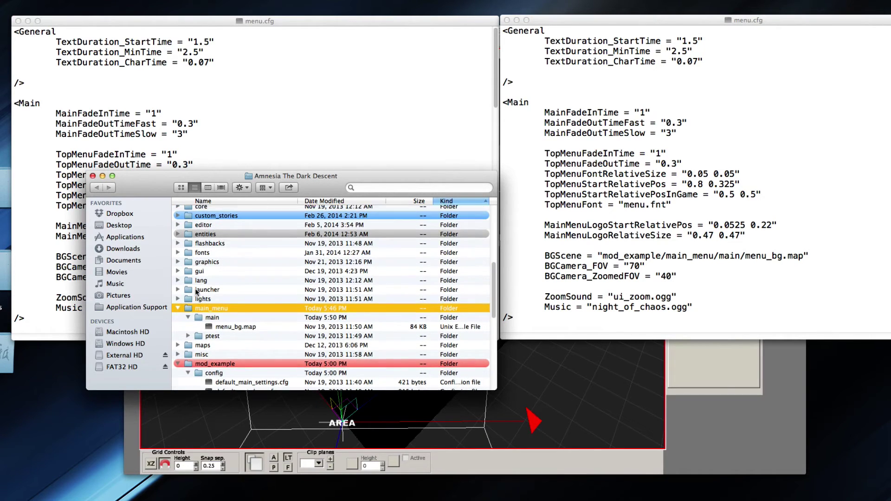
pyautogui.scroll(-6, 195, 290)
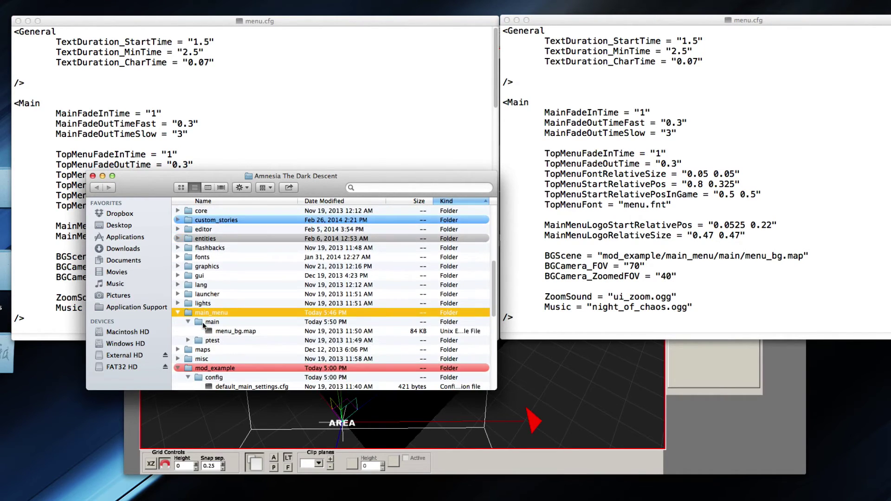
pyautogui.moveTo(602, 256); pyautogui.dragTo(661, 255)
pyautogui.click(210, 286)
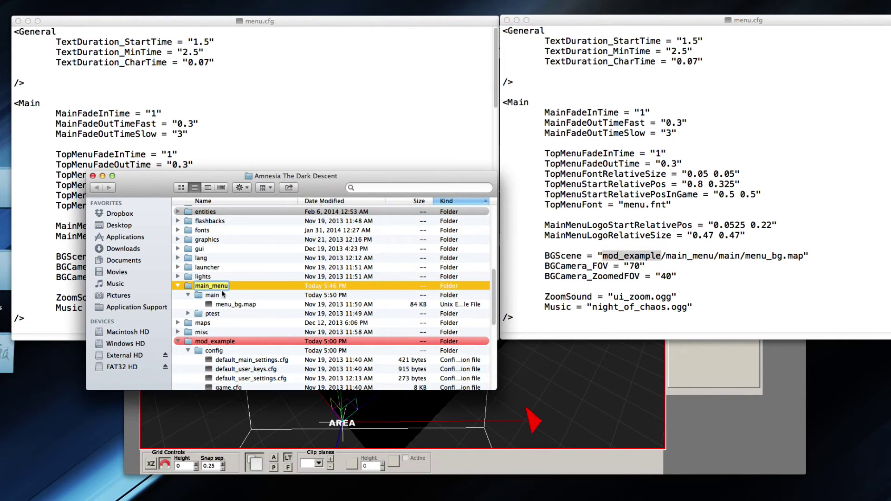
# Locate the mod_example folder and highlight the full BGScene path mod_example/main_menu/main/menu_bg.map in the mod's menu.cfg
pyautogui.scroll(-2, 228, 267)
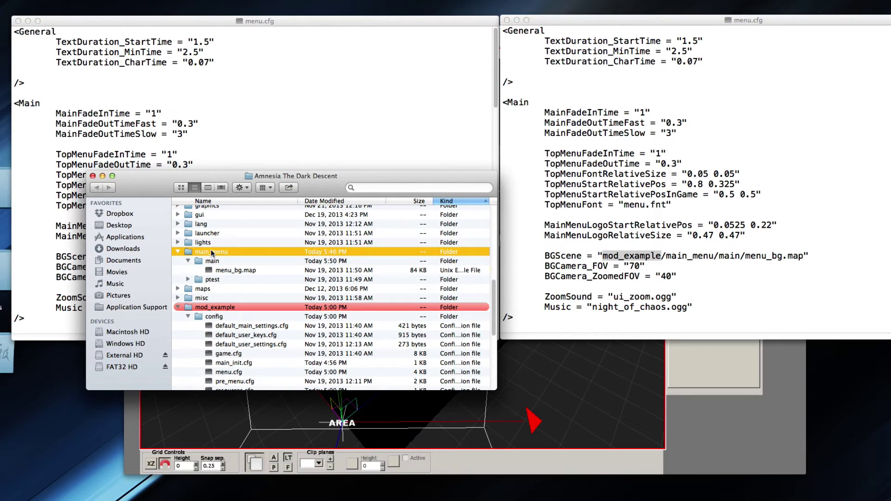
pyautogui.click(219, 308)
pyautogui.scroll(-1, 220, 309)
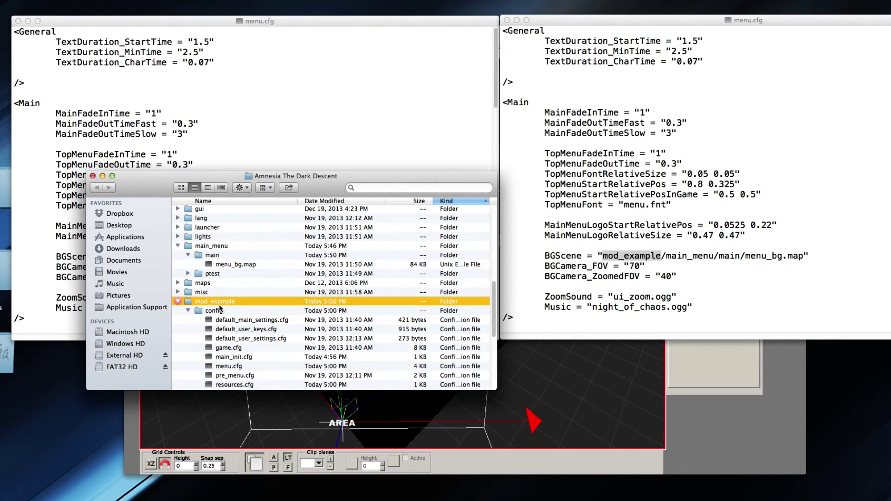
pyautogui.scroll(-3, 220, 309)
pyautogui.click(635, 250)
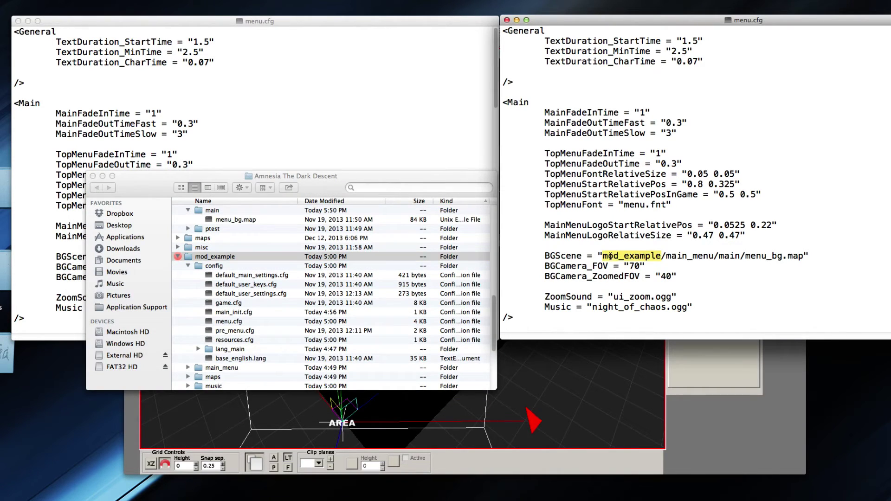
pyautogui.moveTo(603, 256); pyautogui.dragTo(804, 257)
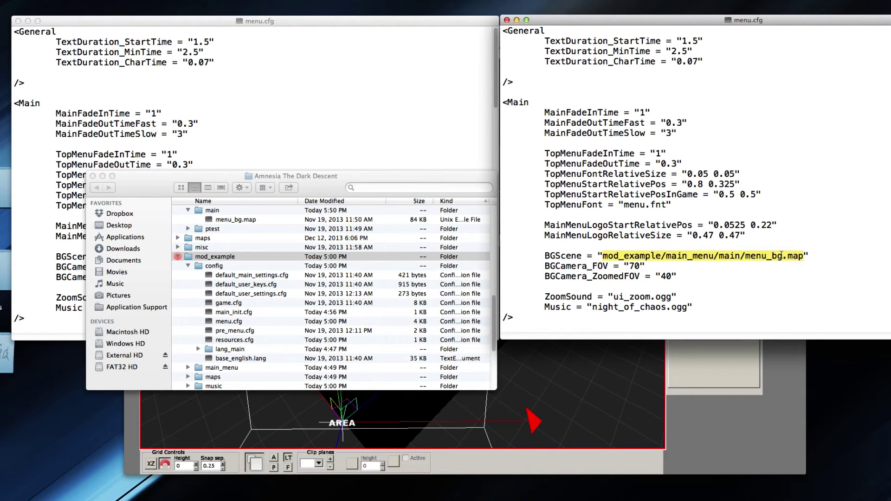
pyautogui.click(672, 255)
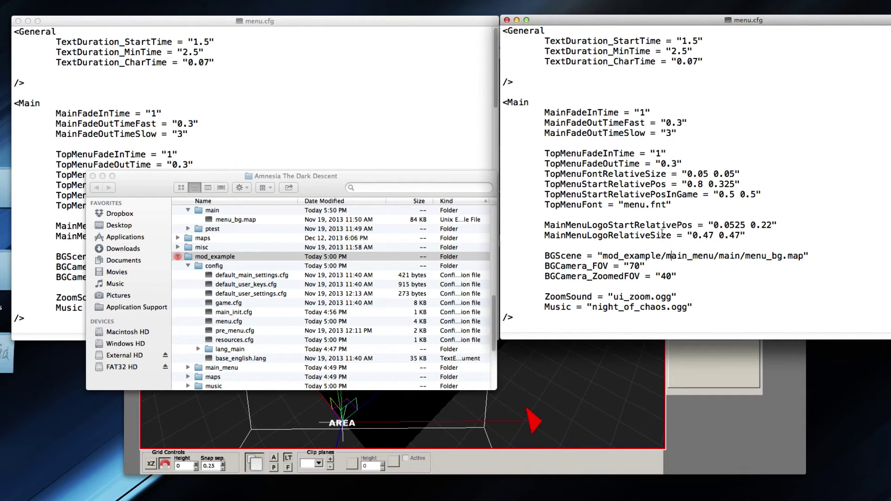
# Highlight the values of MainMenuLogoStartRelativePos and MainMenuLogoRelativeSize in the mod's menu.cfg
pyautogui.moveTo(716, 225); pyautogui.dragTo(774, 224)
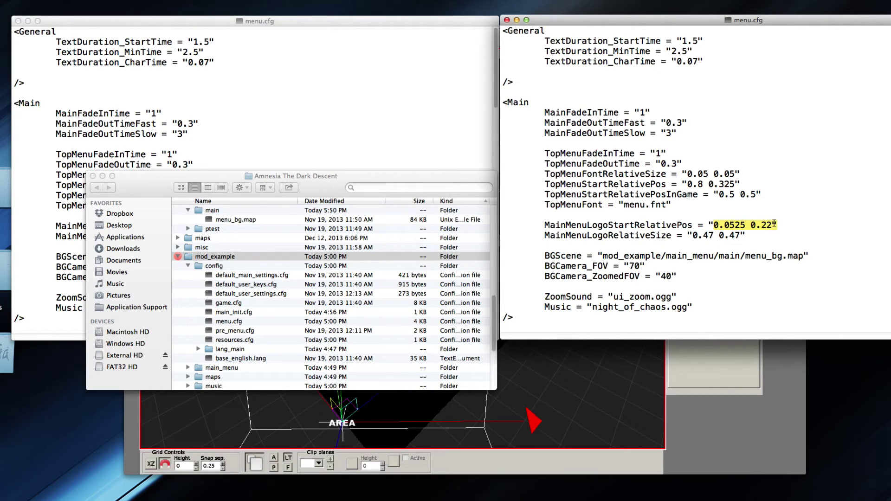
pyautogui.moveTo(692, 235); pyautogui.dragTo(769, 223)
pyautogui.moveTo(693, 236); pyautogui.dragTo(742, 236)
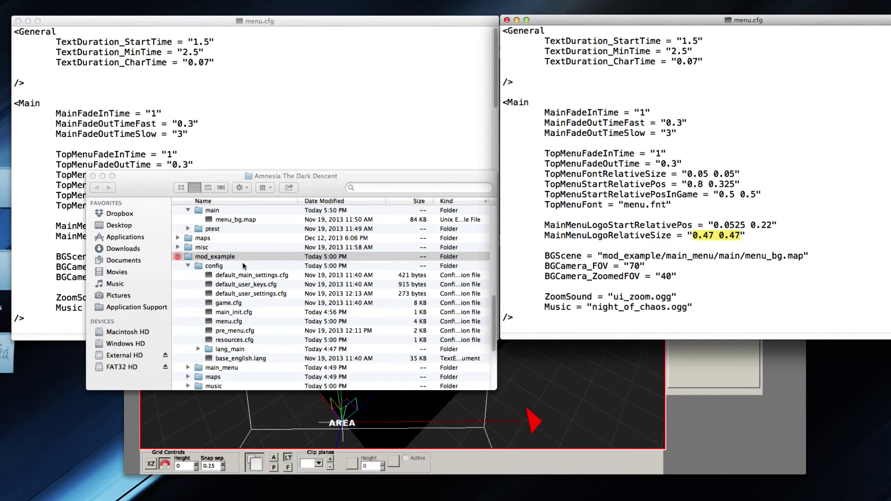
# Look through the game's graphics folder and its main_menu subfolder, and collapse the graphics folder again
pyautogui.scroll(5, 202, 282)
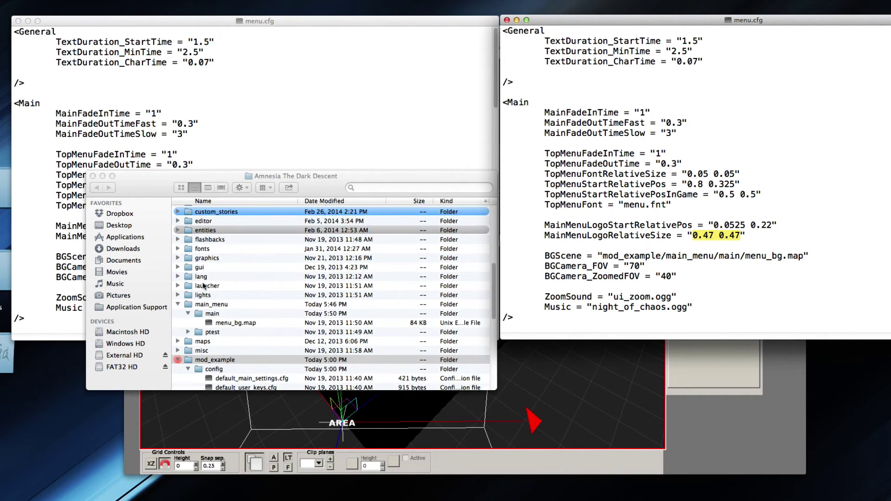
pyautogui.scroll(2, 202, 283)
pyautogui.click(202, 276)
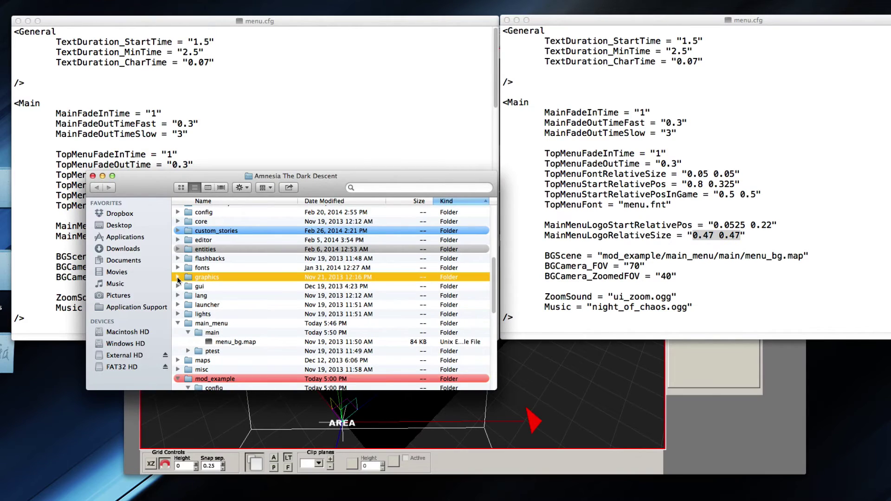
pyautogui.click(176, 276)
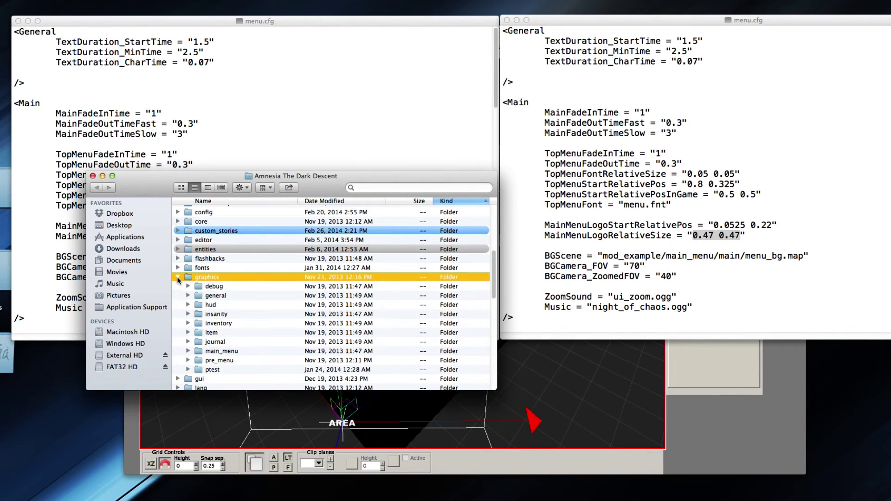
pyautogui.click(188, 352)
pyautogui.scroll(-1, 188, 352)
pyautogui.click(232, 347)
pyautogui.click(188, 338)
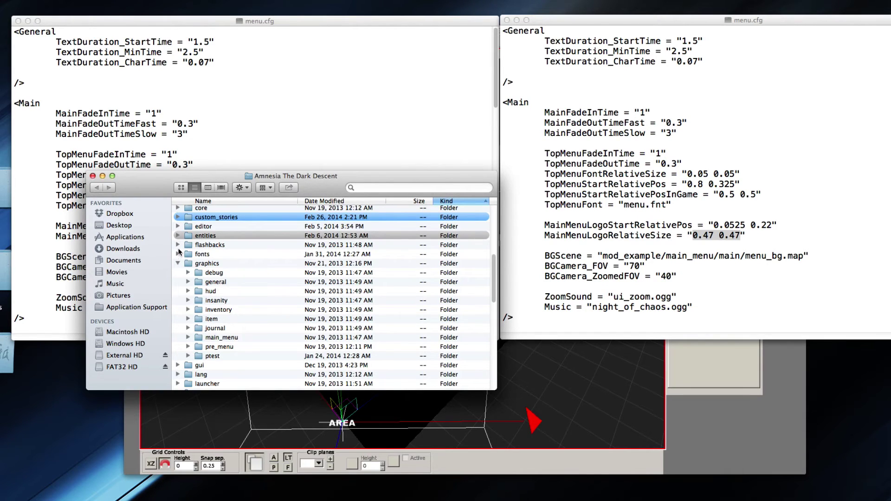
pyautogui.click(177, 263)
# Compare the logo start position value with the logo relative size value in the mod's menu.cfg
pyautogui.click(697, 237)
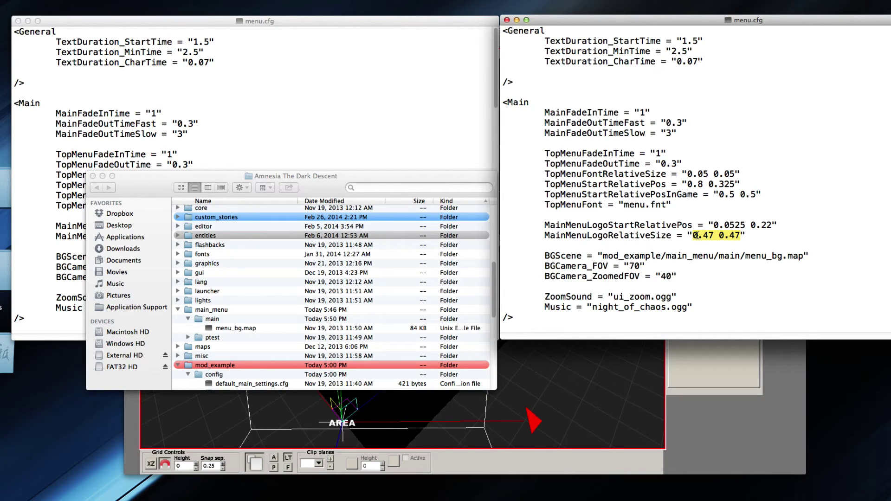
pyautogui.moveTo(714, 228); pyautogui.dragTo(773, 228)
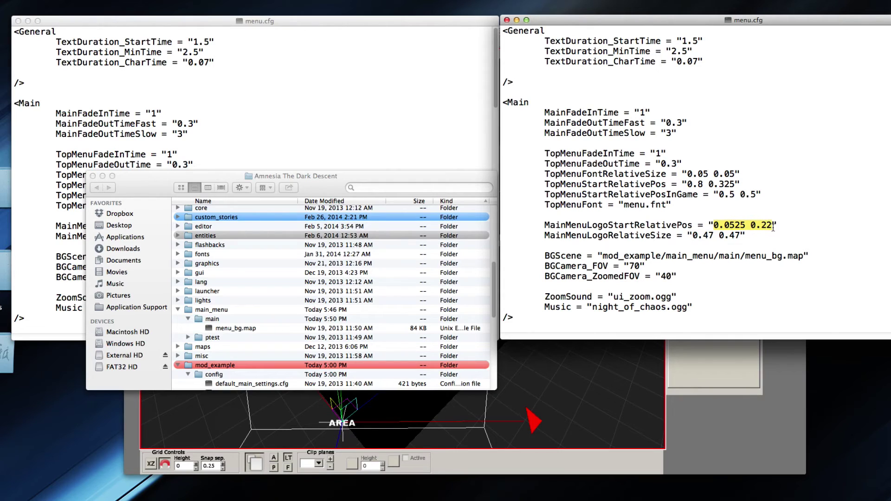
pyautogui.click(699, 237)
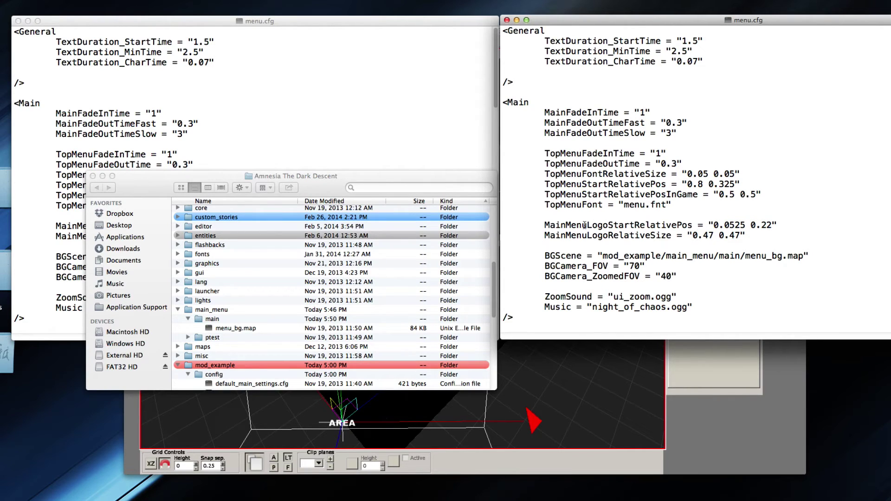
pyautogui.moveTo(695, 235); pyautogui.dragTo(744, 236)
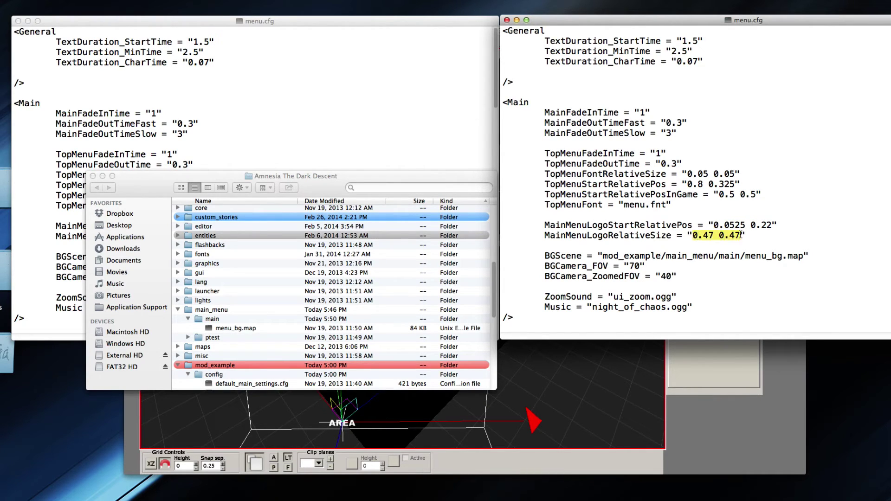
pyautogui.click(662, 227)
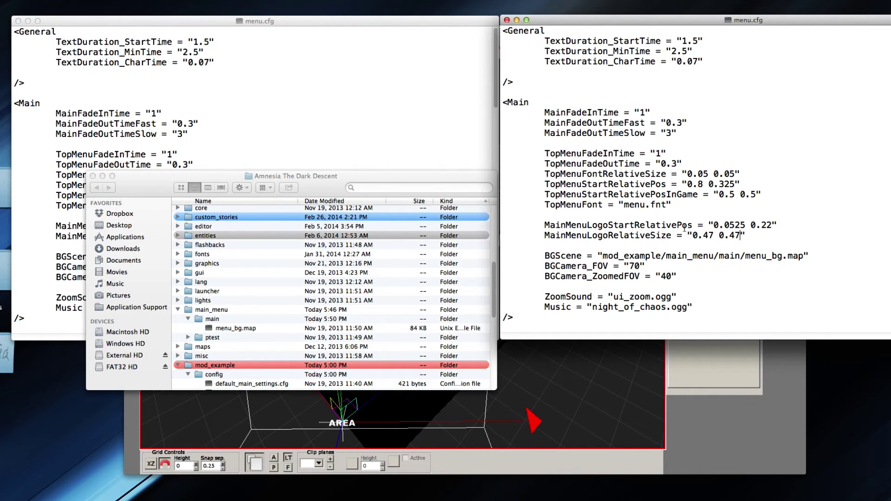
# Highlight the MainMenuLogoStartRelativePos setting name and examine the MainMenuLogoRelativeSize line below it
pyautogui.moveTo(545, 226); pyautogui.dragTo(692, 227)
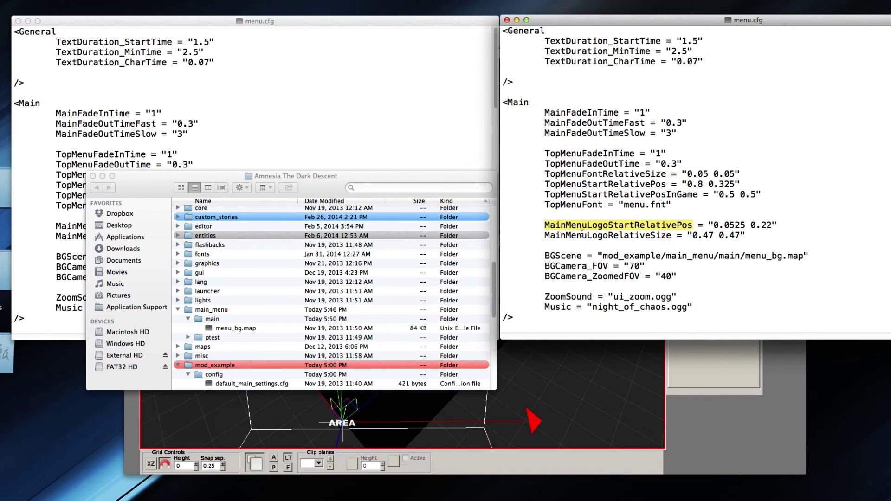
pyautogui.moveTo(561, 236); pyautogui.dragTo(749, 225)
pyautogui.click(673, 235)
pyautogui.moveTo(672, 229); pyautogui.dragTo(742, 234)
pyautogui.click(742, 233)
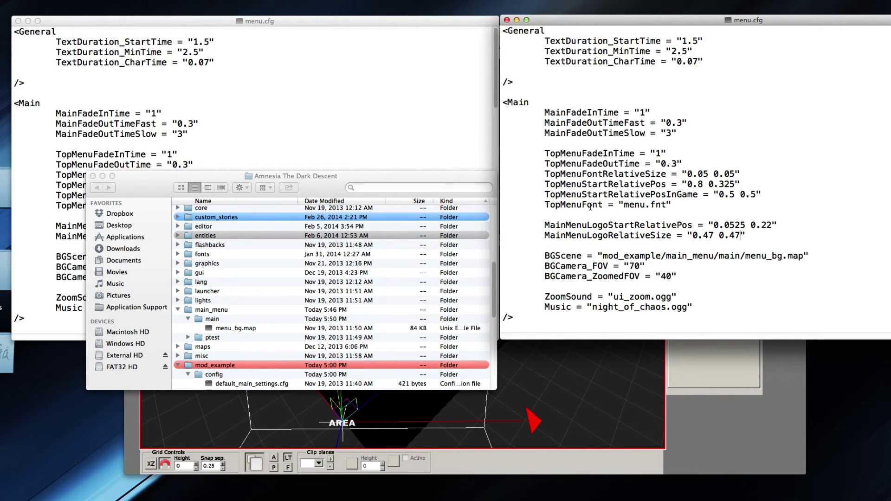
# Highlight the menu.fnt value of the TopMenuFont setting in the mod's menu.cfg
pyautogui.moveTo(628, 205); pyautogui.dragTo(665, 204)
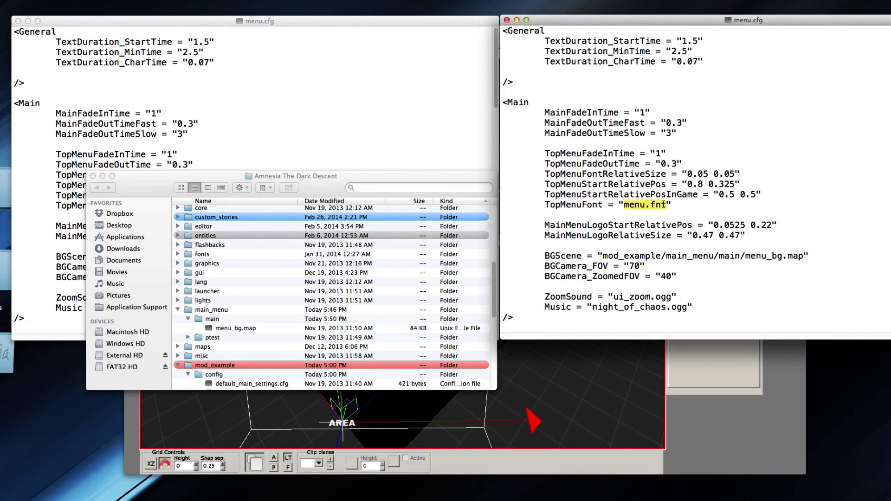
pyautogui.click(664, 204)
pyautogui.moveTo(667, 205); pyautogui.dragTo(624, 209)
pyautogui.moveTo(649, 205); pyautogui.dragTo(667, 206)
pyautogui.click(667, 206)
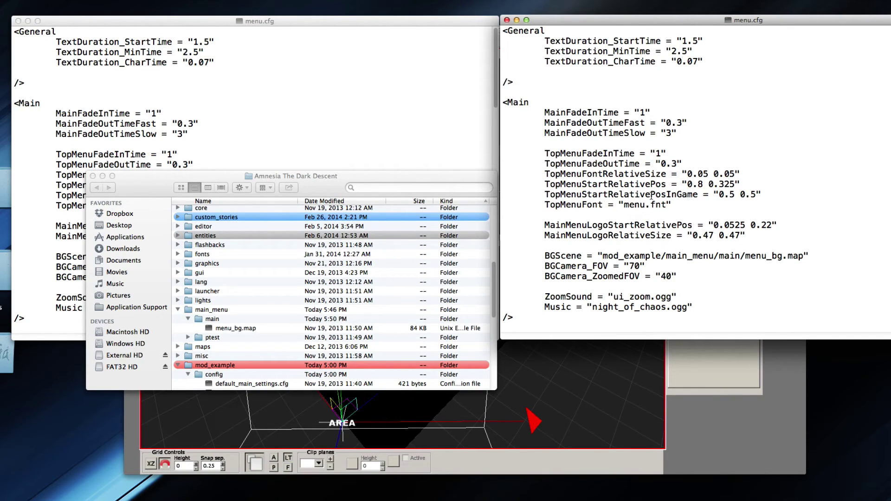
pyautogui.moveTo(625, 206); pyautogui.dragTo(667, 207)
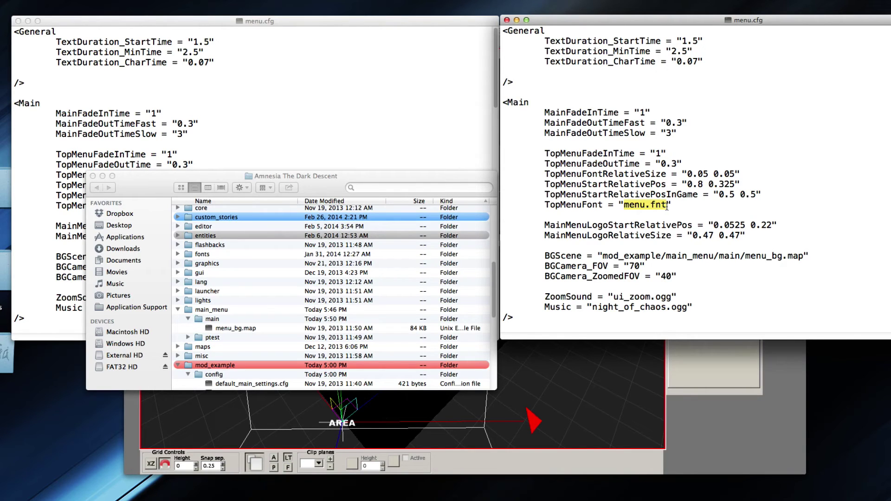
pyautogui.click(667, 208)
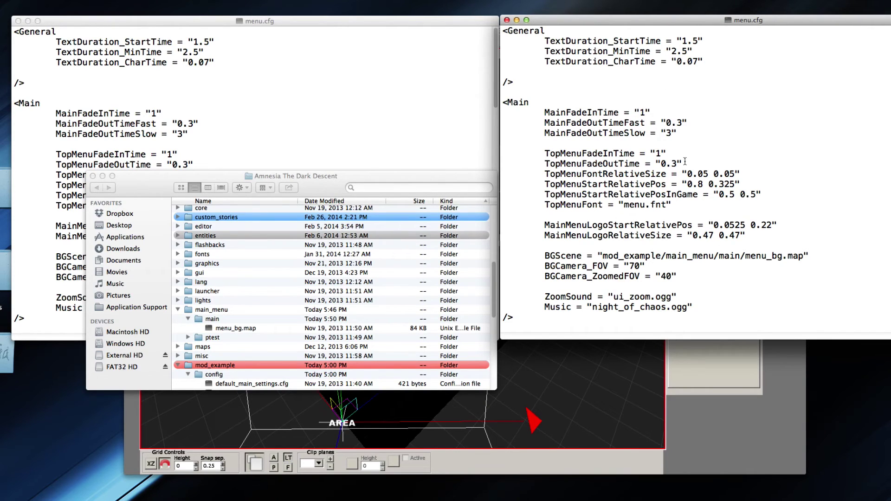
# Skim the Options, Credits and Profiles sections of the mod's menu.cfg
pyautogui.scroll(-2, 656, 139)
pyautogui.scroll(-5, 663, 236)
pyautogui.scroll(2, 669, 218)
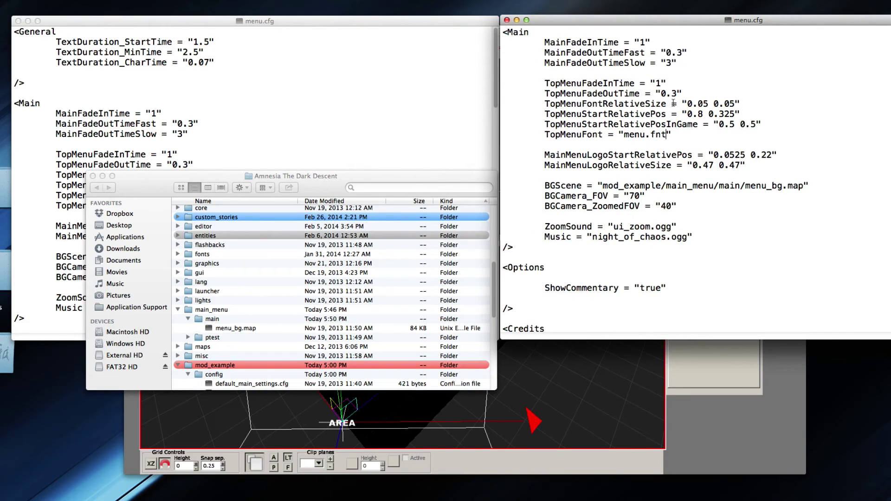
pyautogui.scroll(-10, 673, 200)
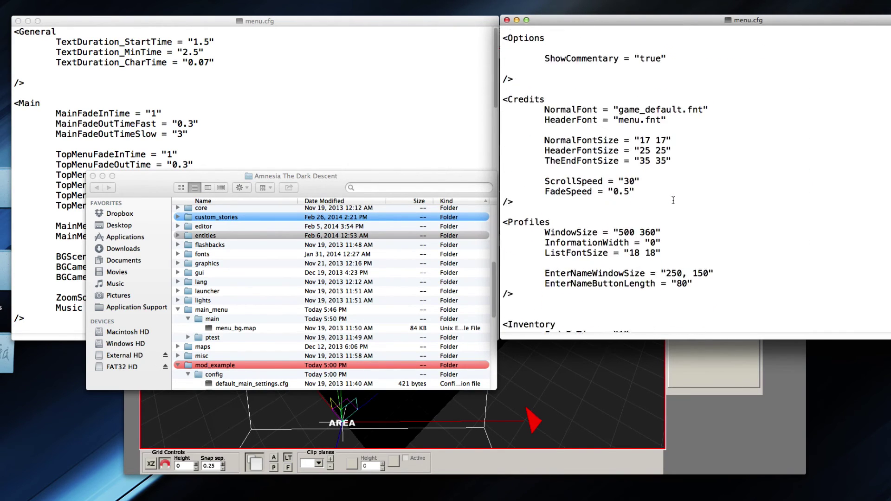
pyautogui.scroll(6, 666, 212)
pyautogui.scroll(8, 666, 211)
# Close both the mod's and the game's menu.cfg files
pyautogui.click(506, 20)
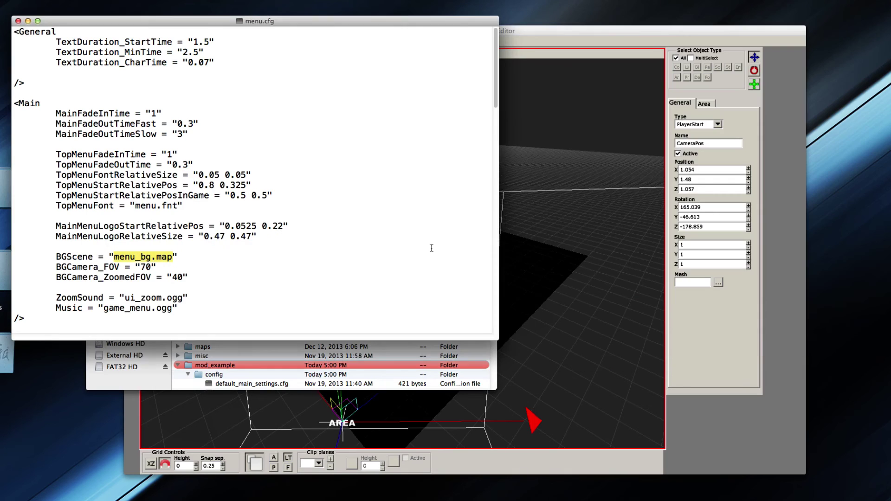
pyautogui.click(18, 21)
pyautogui.scroll(-3, 250, 313)
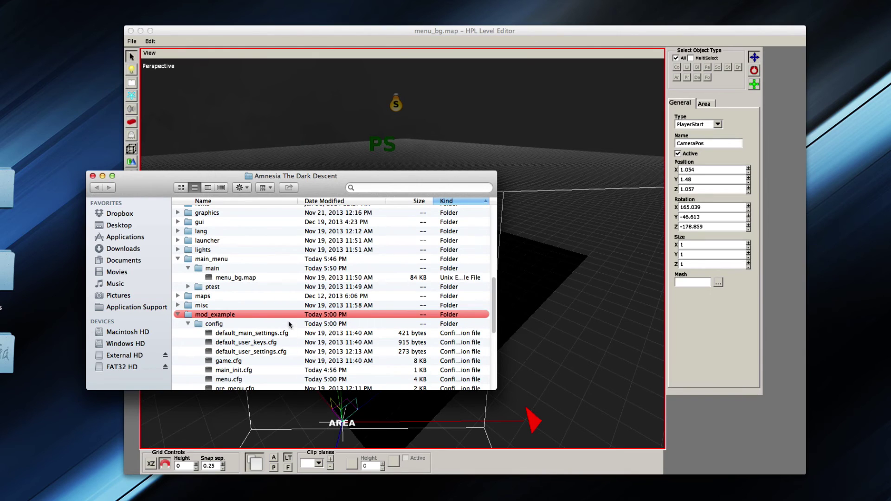
pyautogui.scroll(-2, 282, 321)
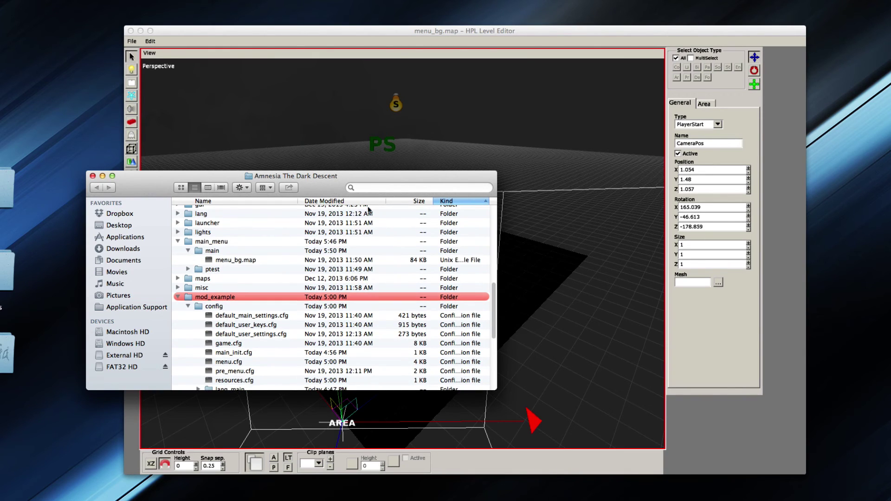
# Switch to the HPL Level Editor and inspect the menu_bg.map scene from another angle
pyautogui.click(387, 34)
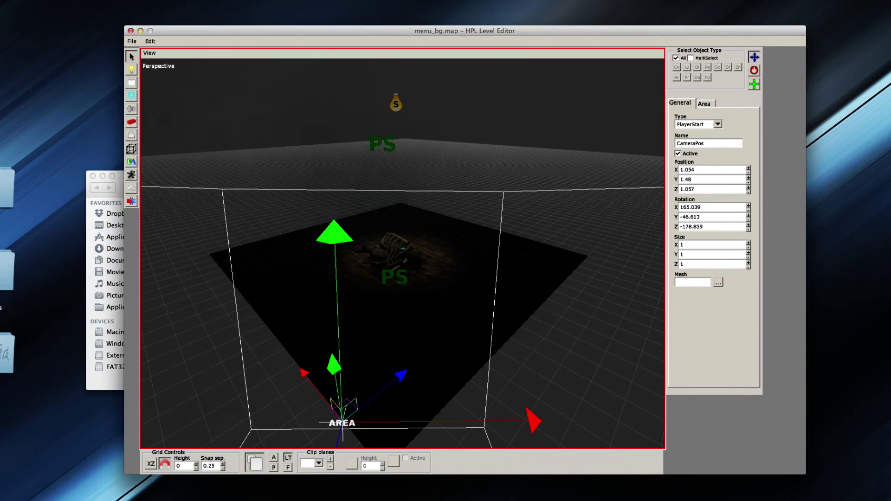
pyautogui.keyDown('alt'); pyautogui.moveTo(406, 276); pyautogui.dragTo(345, 279, button='middle'); pyautogui.keyUp('alt')
pyautogui.scroll(3, 411, 331)
# Return to the Amnesia The Dark Descent folder window and collapse the config folder inside mod_example
pyautogui.click(117, 188)
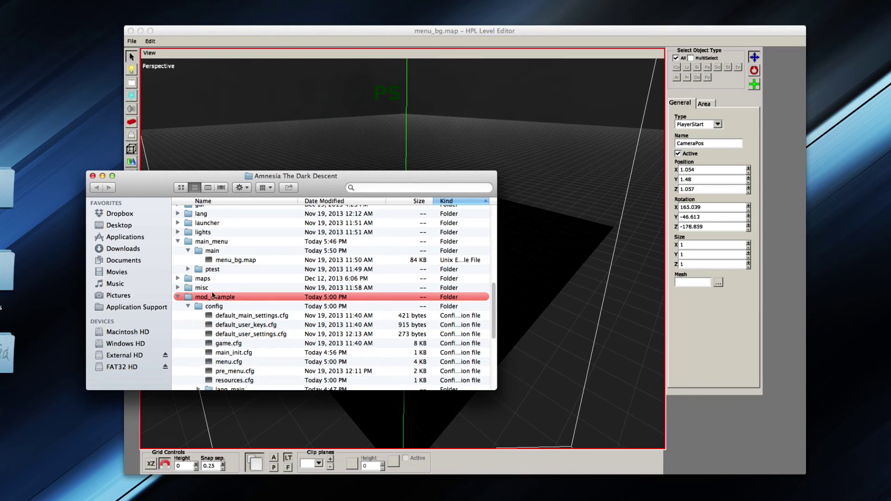
pyautogui.scroll(-4, 188, 276)
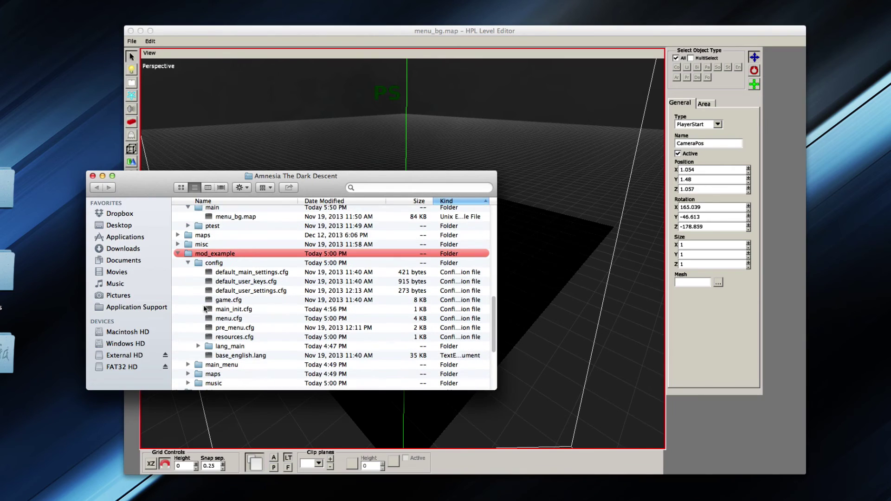
pyautogui.click(188, 262)
pyautogui.scroll(-2, 240, 286)
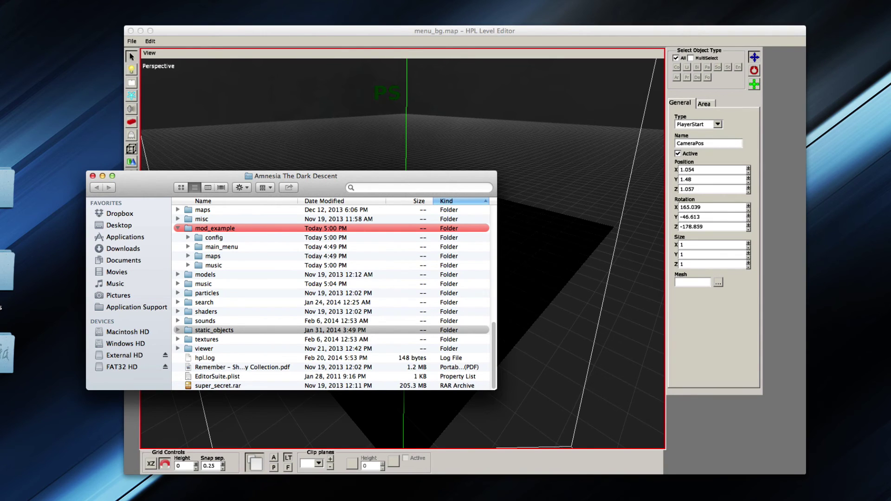
# Switch to Steam to open the launch options of Amnesia: The Dark Descent, and return to the game's folder window
pyautogui.press('super+Tab')
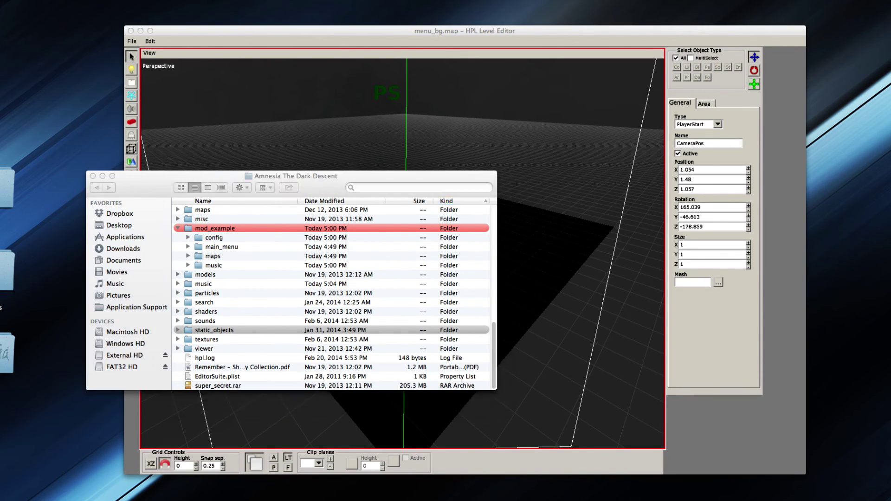
pyautogui.rightClick(242, 154)
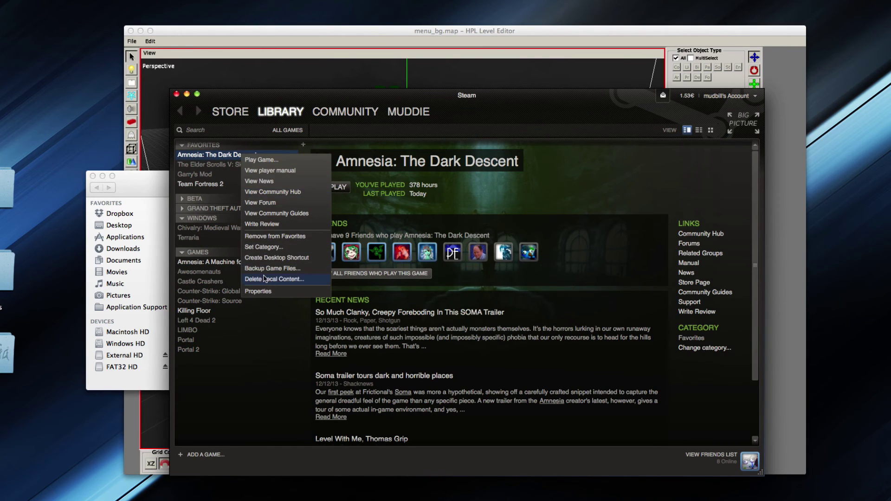
pyautogui.click(258, 291)
pyautogui.click(367, 232)
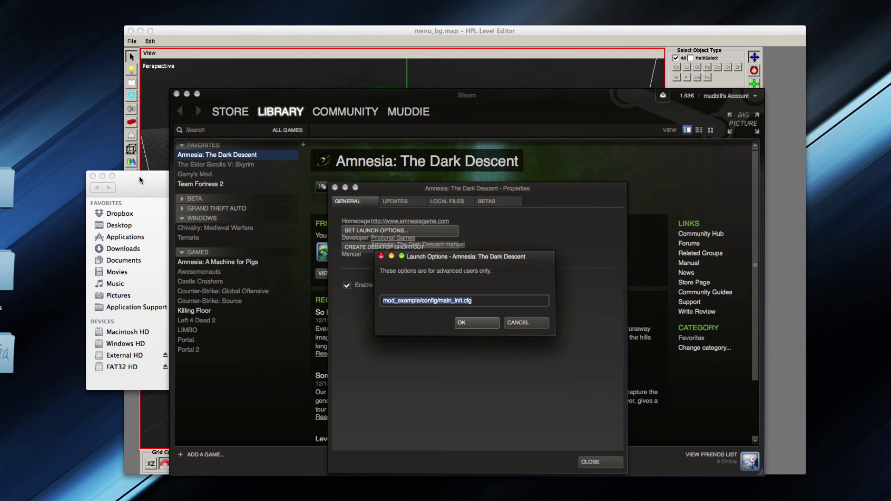
pyautogui.click(146, 187)
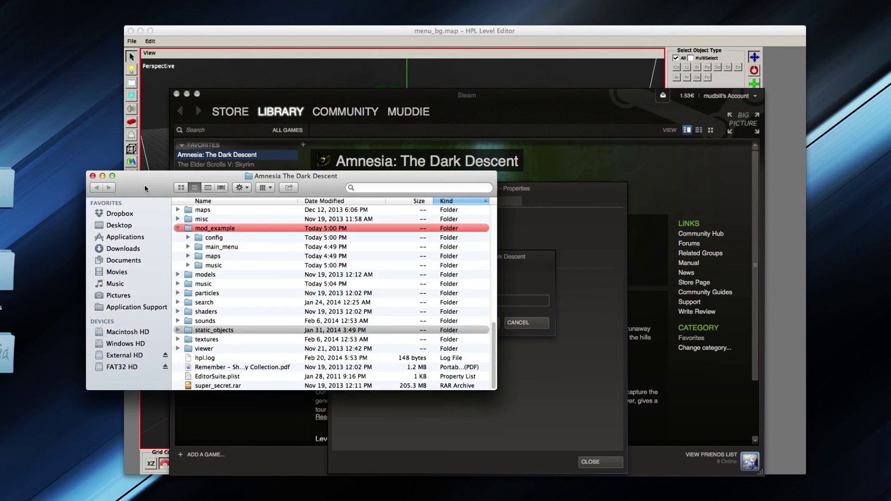
# Expand the config folder inside mod_example and select its main_init.cfg file
pyautogui.click(206, 229)
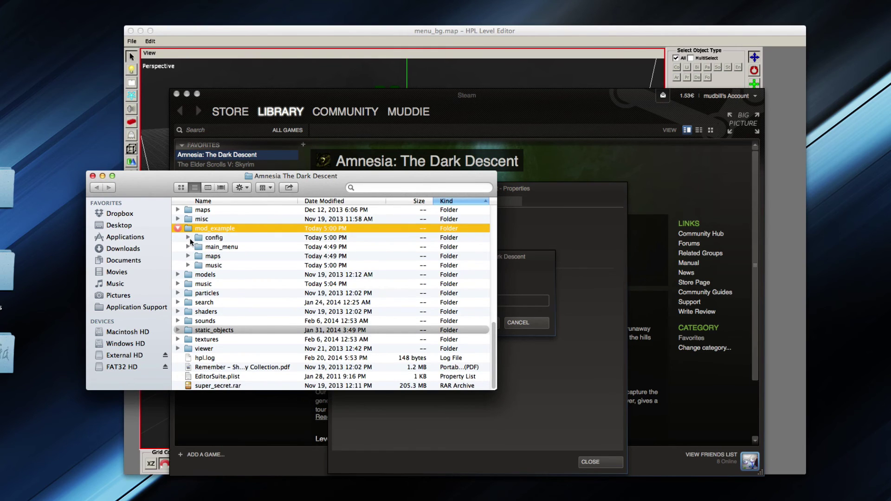
pyautogui.click(188, 238)
pyautogui.click(232, 284)
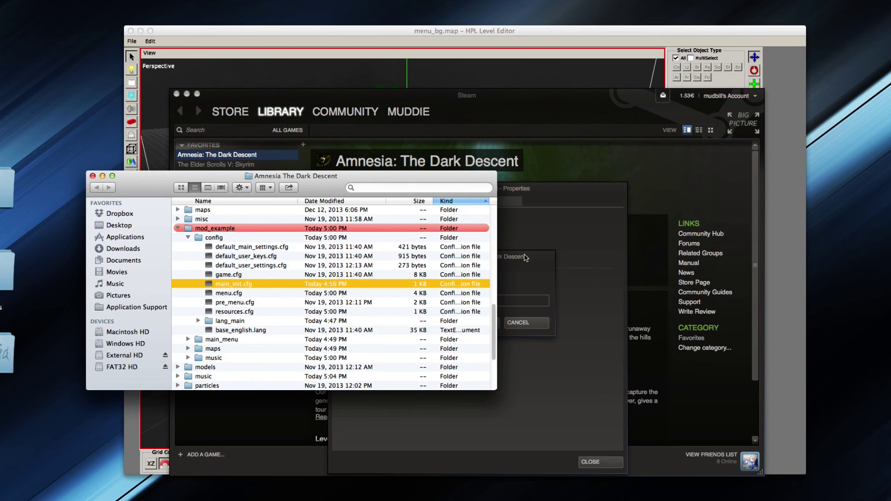
# Check and confirm the Steam launch options path mod_example/config/main_init.cfg, and close the game's properties
pyautogui.click(527, 257)
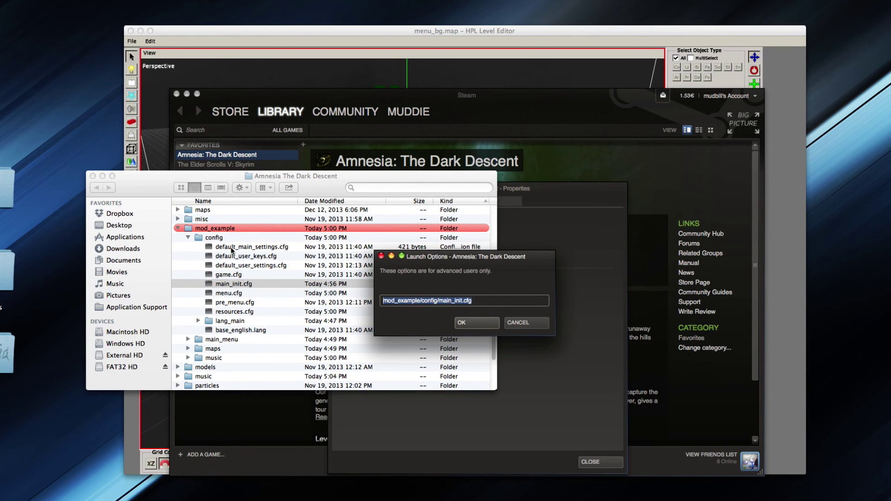
pyautogui.click(489, 293)
pyautogui.click(530, 290)
pyautogui.moveTo(488, 302); pyautogui.dragTo(377, 301)
pyautogui.moveTo(491, 301); pyautogui.dragTo(394, 299)
pyautogui.click(478, 324)
pyautogui.click(599, 461)
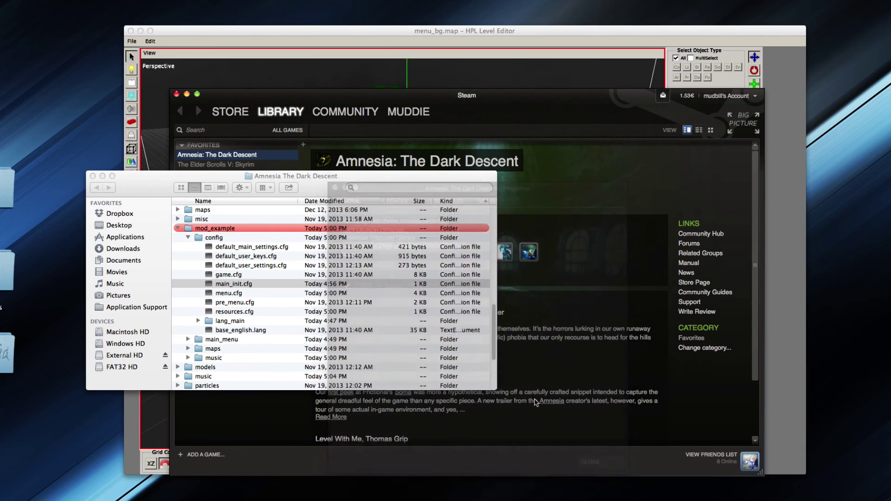
# Launch Amnesia: The Dark Descent from Steam to check its main menu background, and exit the game
pyautogui.click(322, 190)
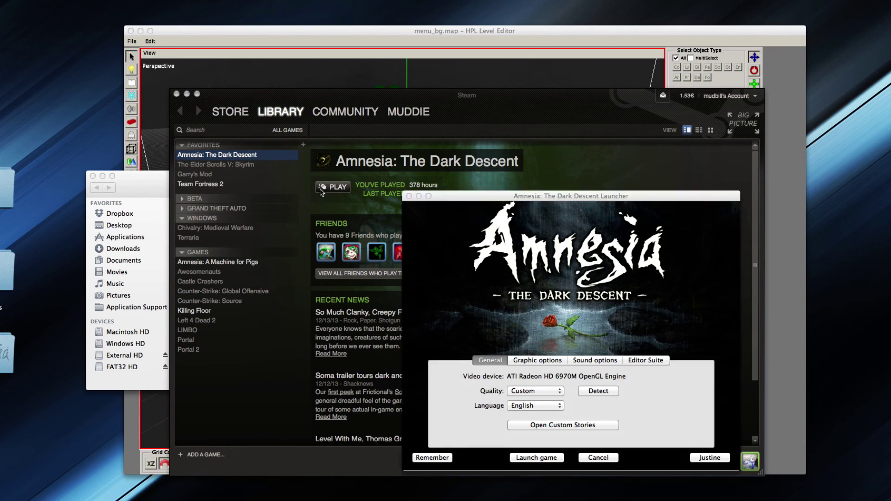
pyautogui.click(551, 461)
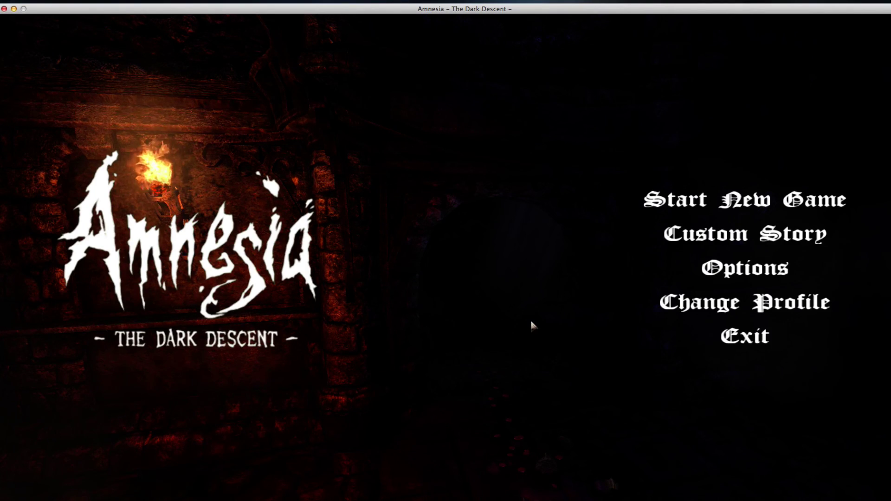
pyautogui.click(729, 337)
pyautogui.click(452, 292)
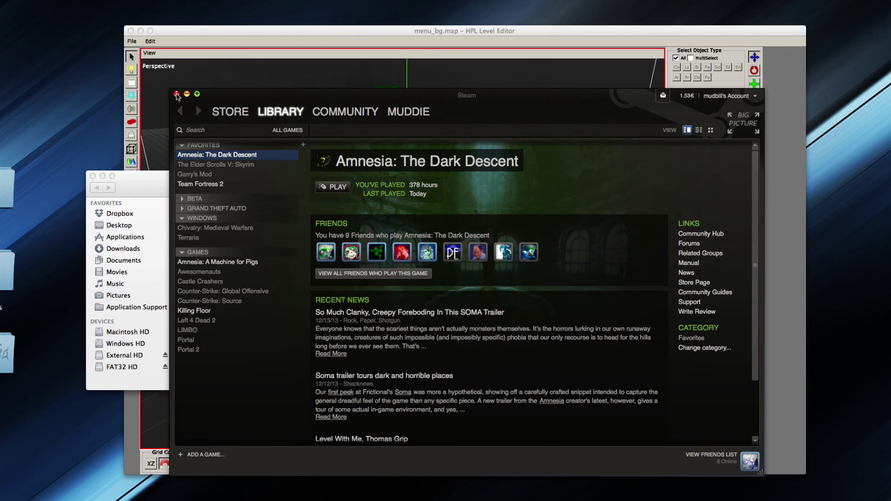
# Close the Steam window and collapse the mod_example folder in the game's folder window
pyautogui.click(176, 94)
pyautogui.click(230, 240)
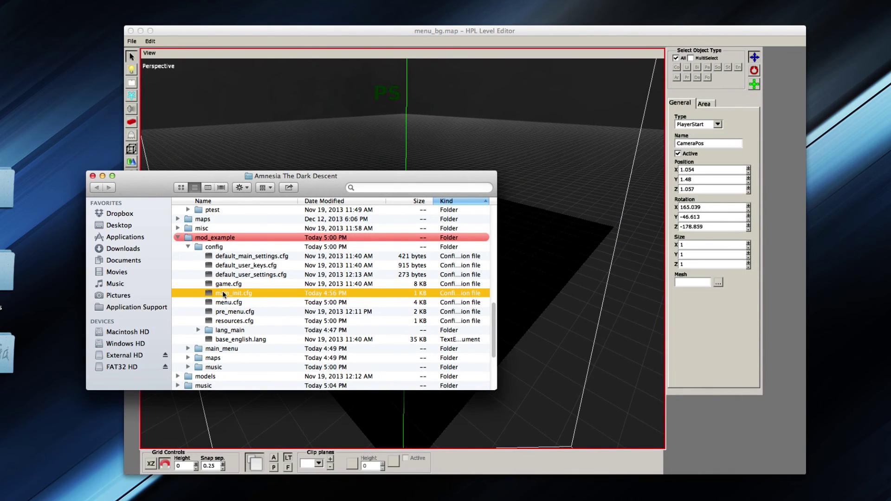
pyautogui.click(178, 237)
# Select and expand the mod_example folder to review its contents, and collapse its config subfolder
pyautogui.scroll(5, 237, 279)
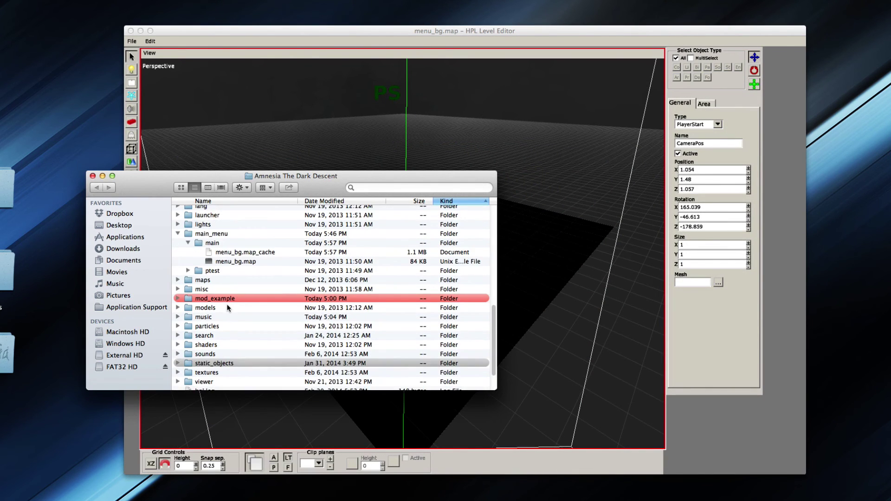
pyautogui.scroll(4, 243, 307)
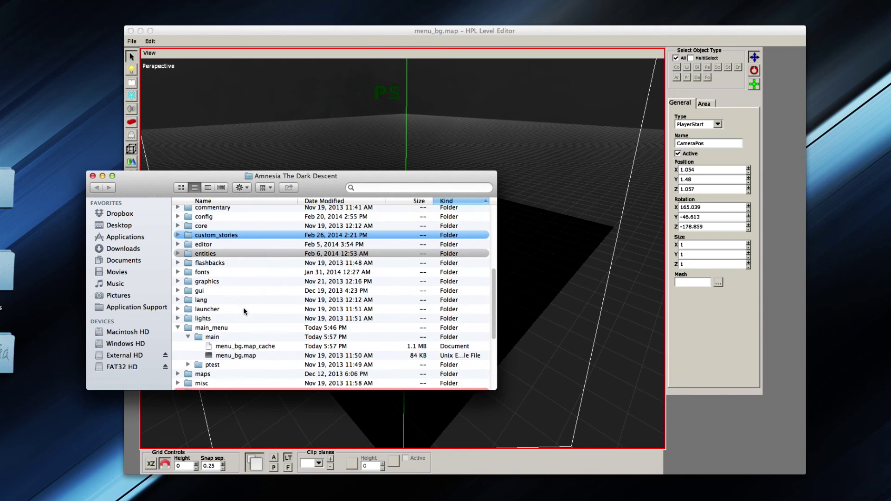
pyautogui.scroll(-1, 244, 310)
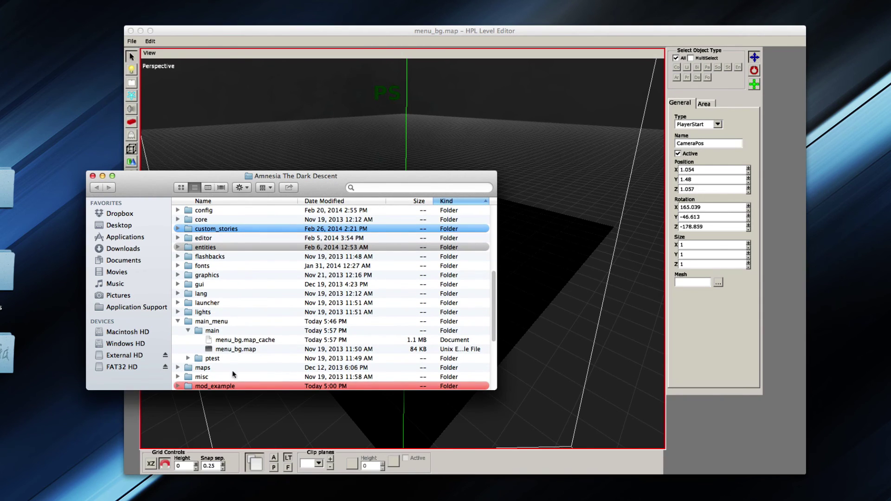
pyautogui.click(235, 386)
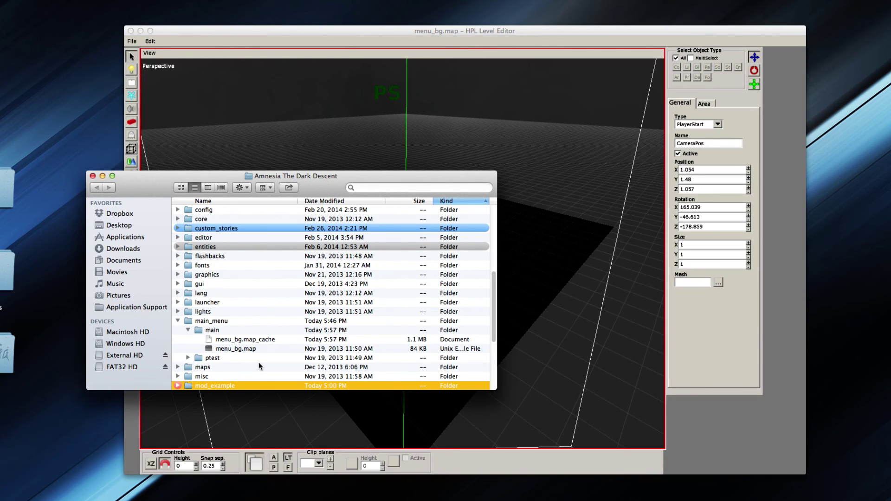
pyautogui.scroll(-4, 258, 363)
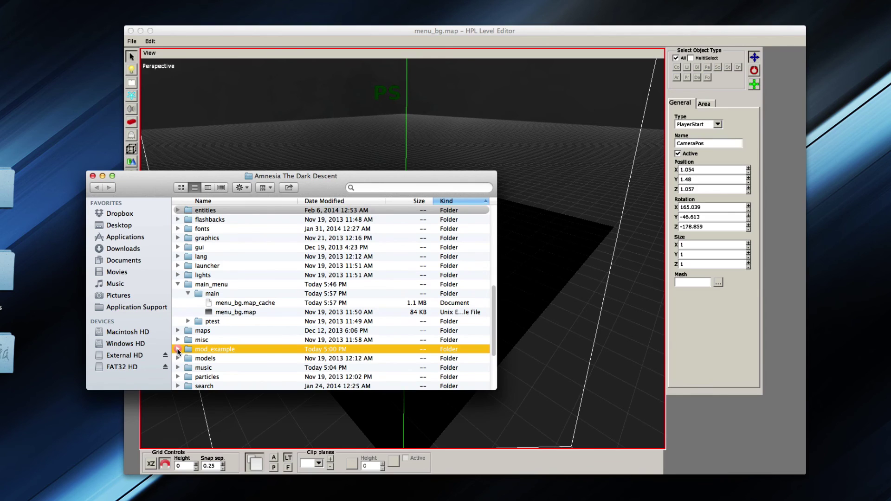
pyautogui.click(178, 350)
pyautogui.scroll(-2, 178, 351)
pyautogui.click(177, 325)
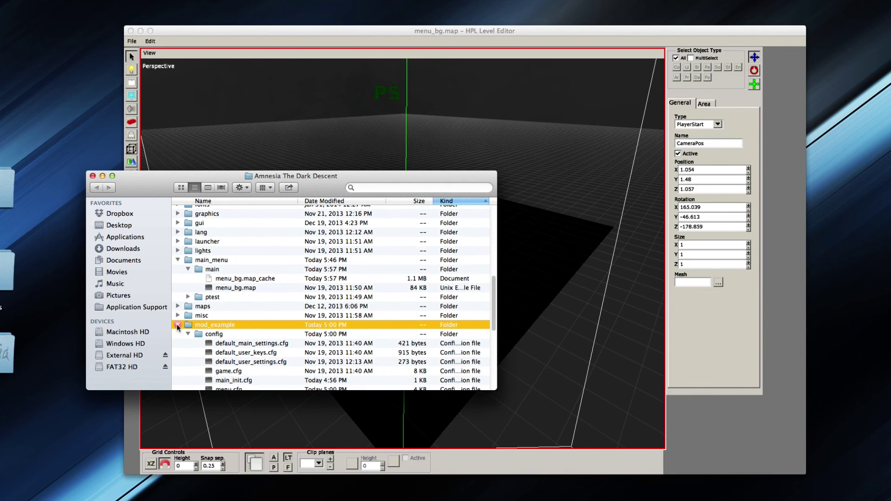
pyautogui.click(178, 324)
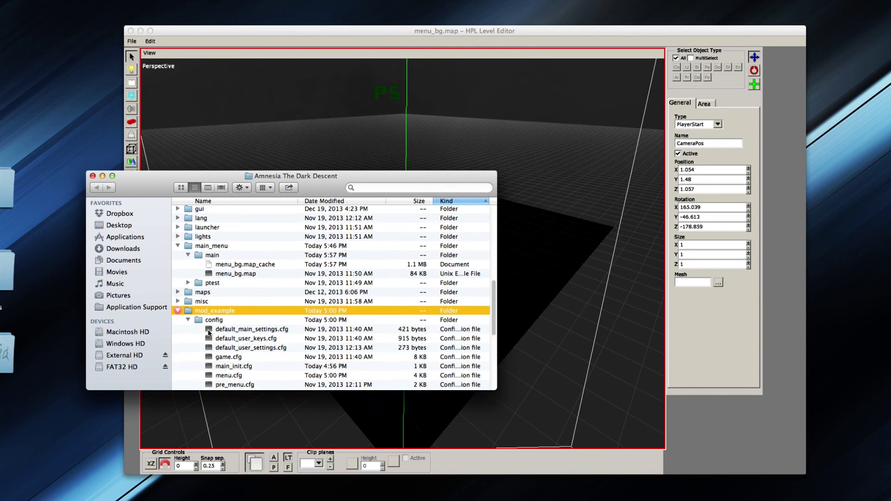
pyautogui.scroll(-3, 184, 315)
pyautogui.click(188, 302)
# Decline replacing the existing config folder, review the subfolders of mod_example, and collapse it
pyautogui.moveTo(216, 304)
pyautogui.mouseDown()
pyautogui.moveTo(225, 318)
pyautogui.moveTo(225, 307)
pyautogui.mouseUp()
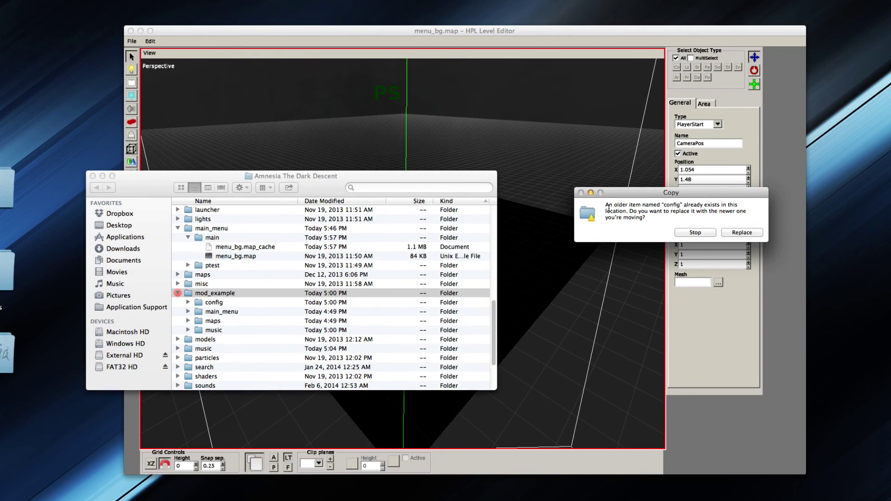
pyautogui.click(702, 233)
pyautogui.click(237, 330)
pyautogui.moveTo(238, 331); pyautogui.dragTo(211, 304)
pyautogui.click(178, 293)
pyautogui.scroll(3, 253, 323)
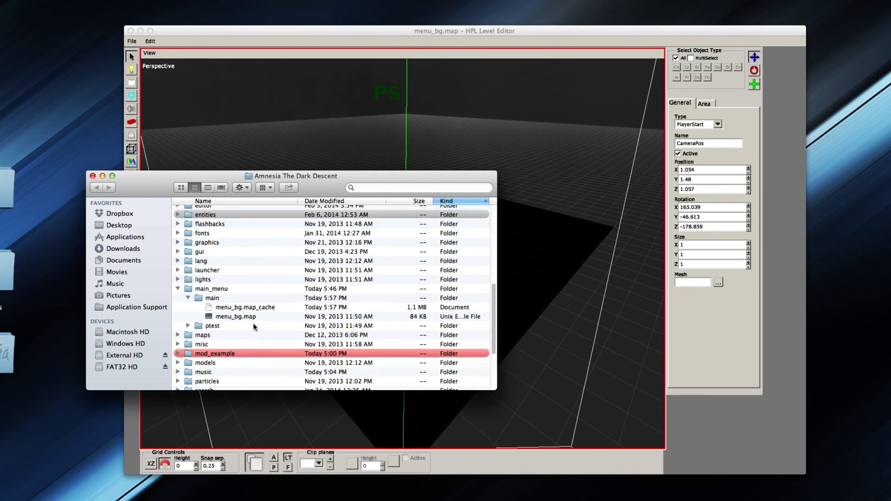
pyautogui.scroll(2, 256, 329)
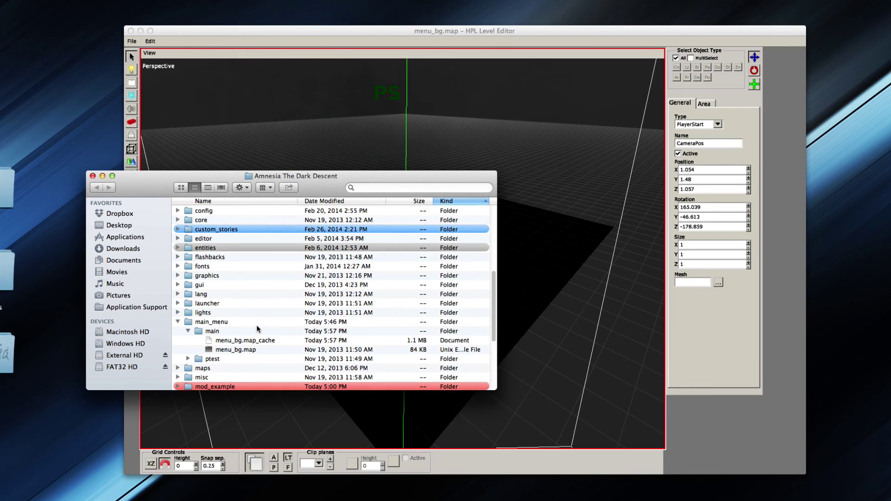
pyautogui.scroll(1, 258, 329)
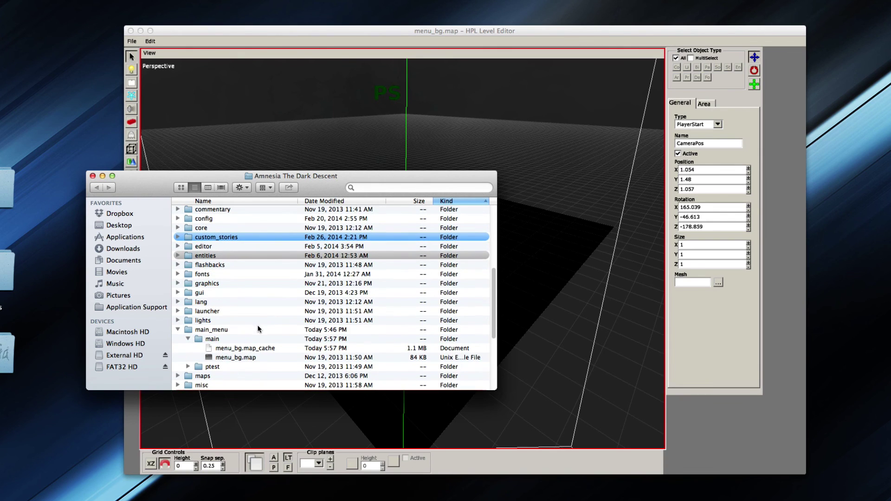